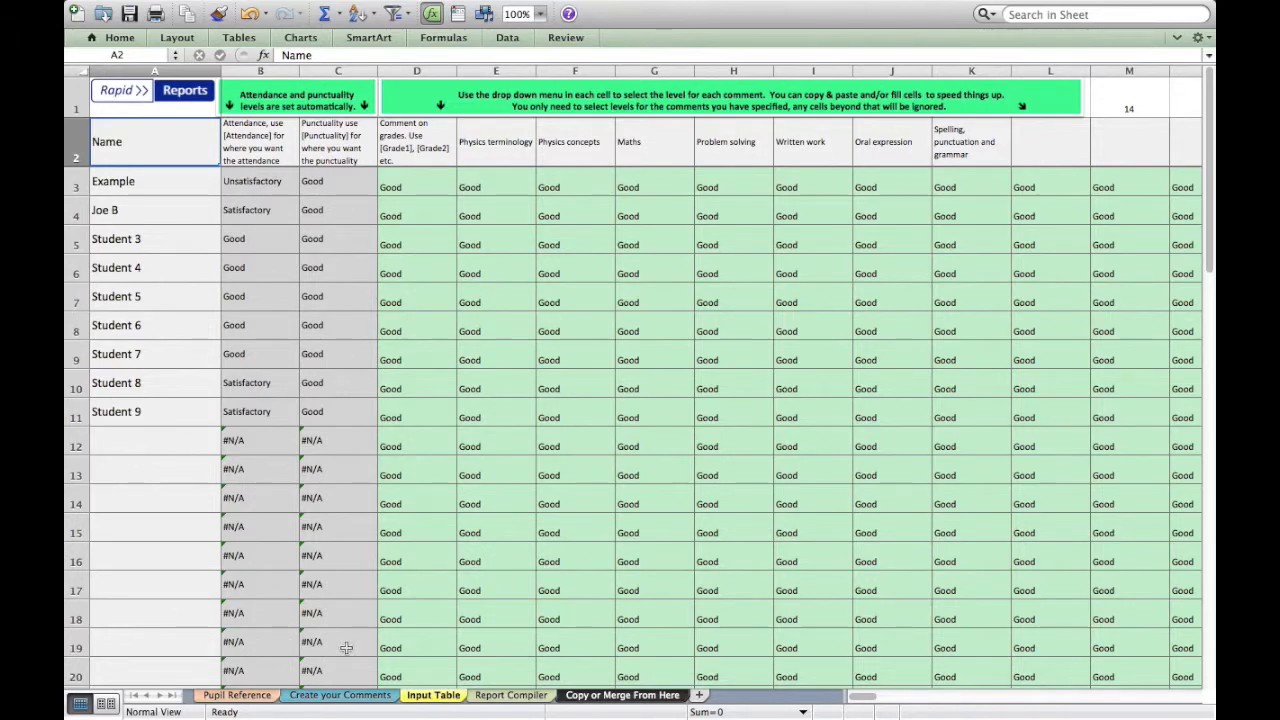
# Review the comment levels and the attendance and punctuality thresholds in Create your Comments, and open the Pupil Reference sheet
pyautogui.click(340, 697)
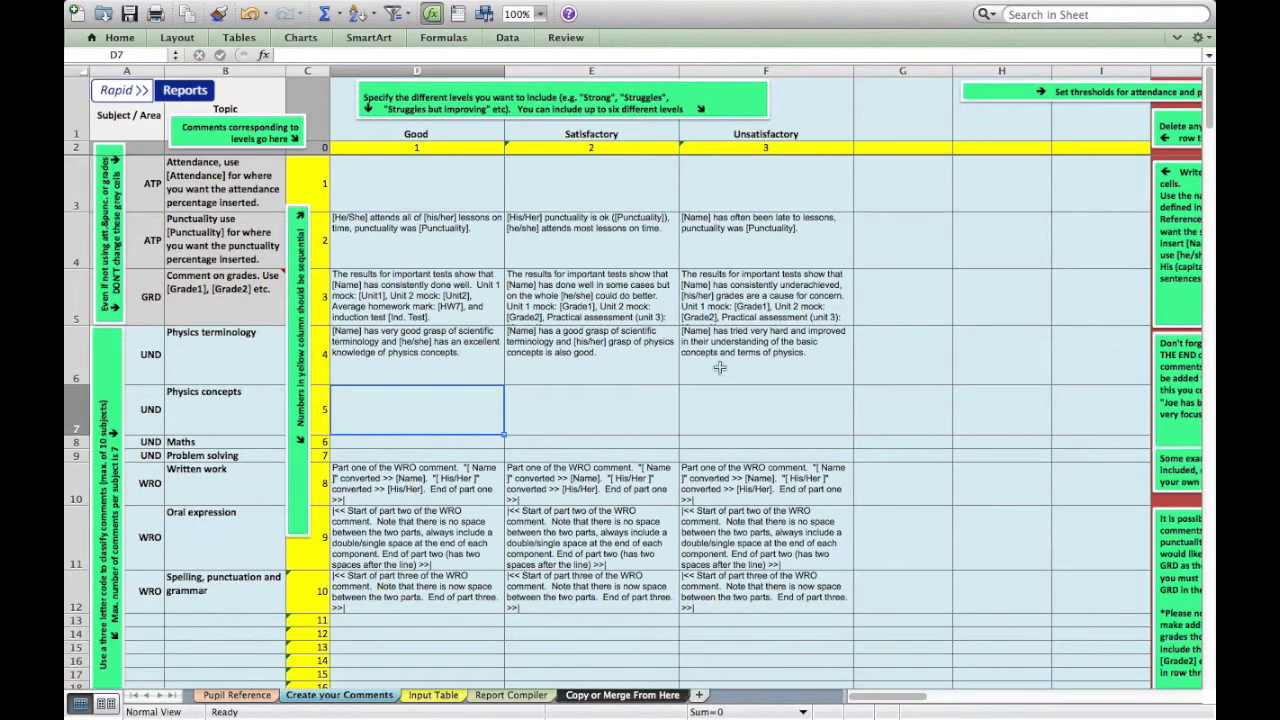
pyautogui.hscroll(5, 782, 350)
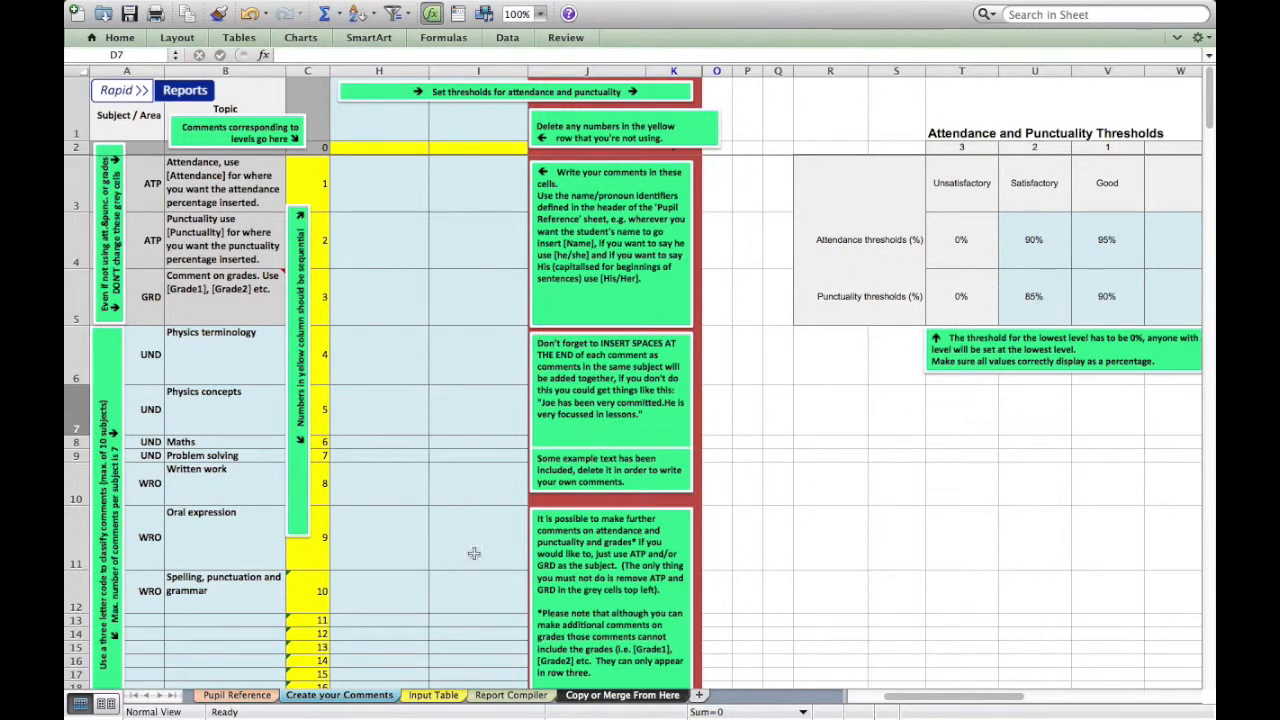
pyautogui.click(245, 695)
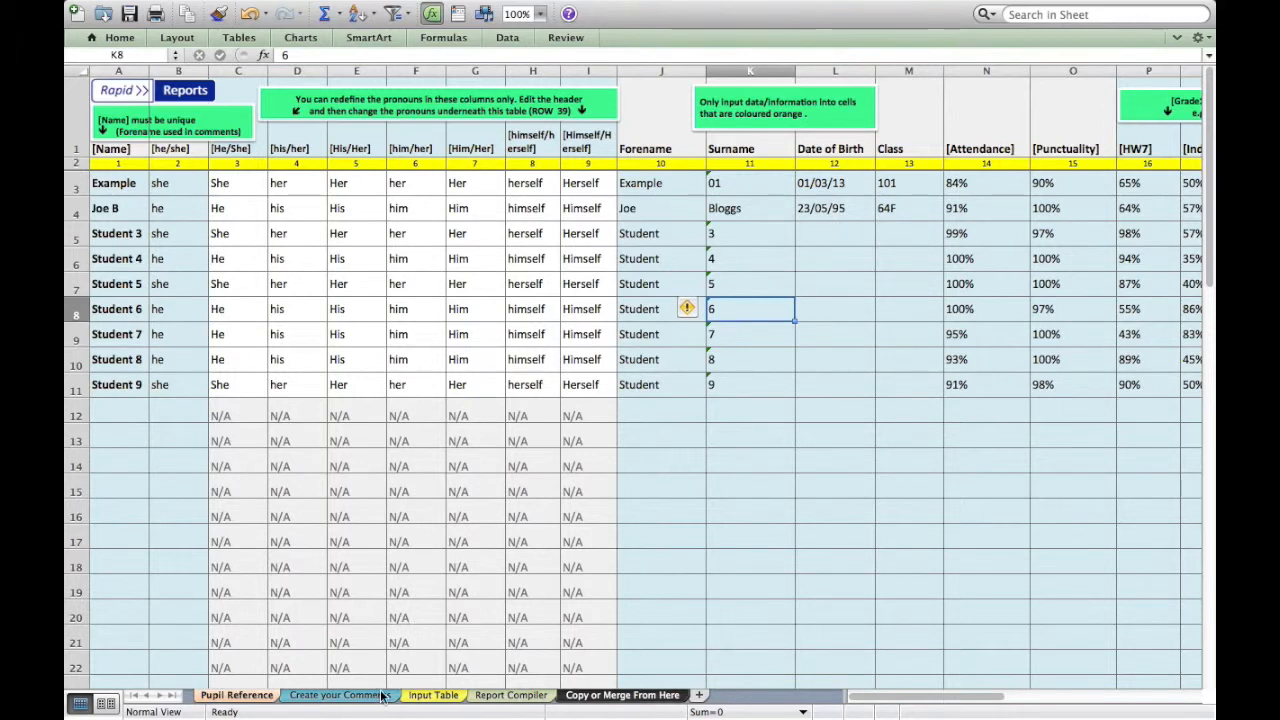
# In the Input Table, set the Example pupil's comment on grades and Physics terminology levels to Satisfactory
pyautogui.click(421, 697)
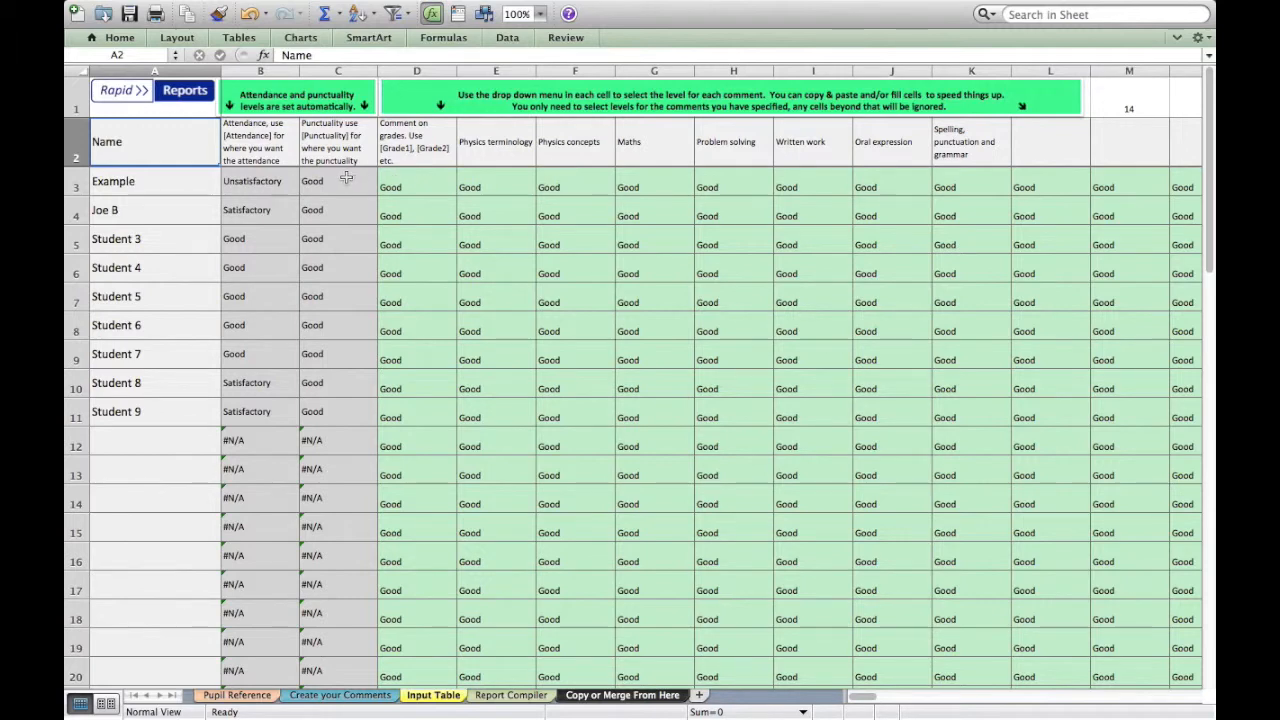
pyautogui.click(445, 185)
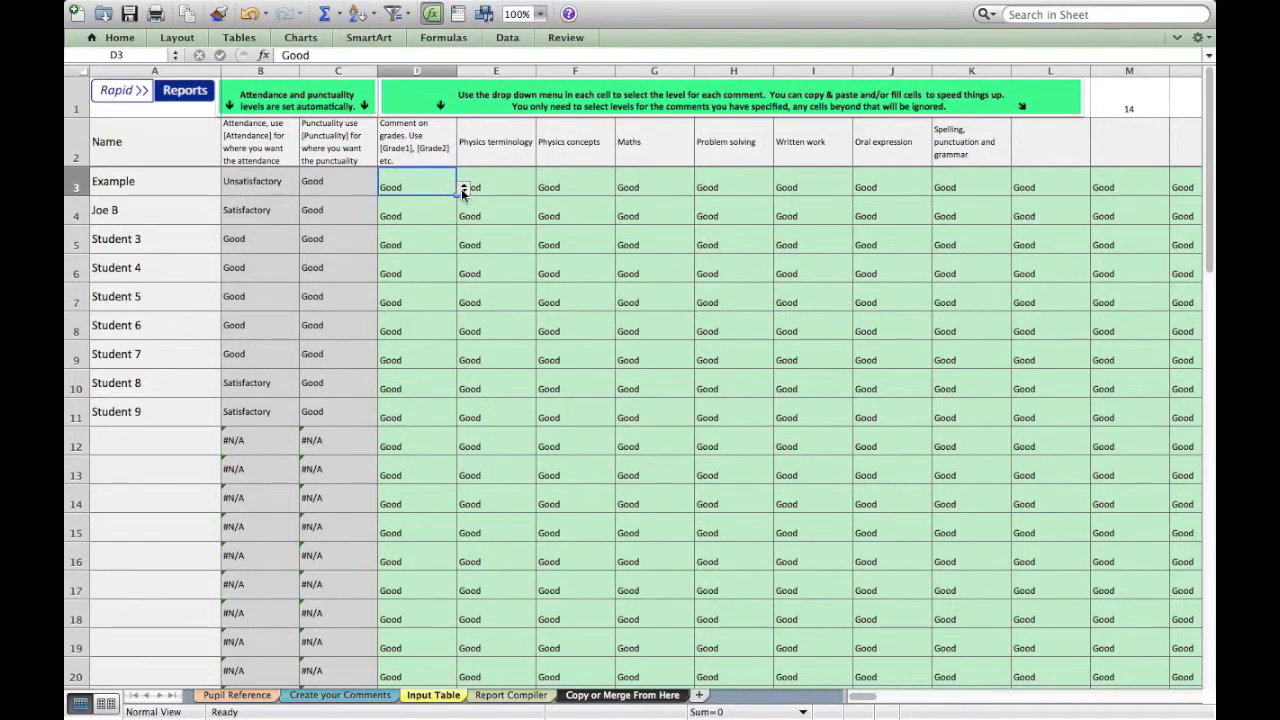
pyautogui.click(463, 189)
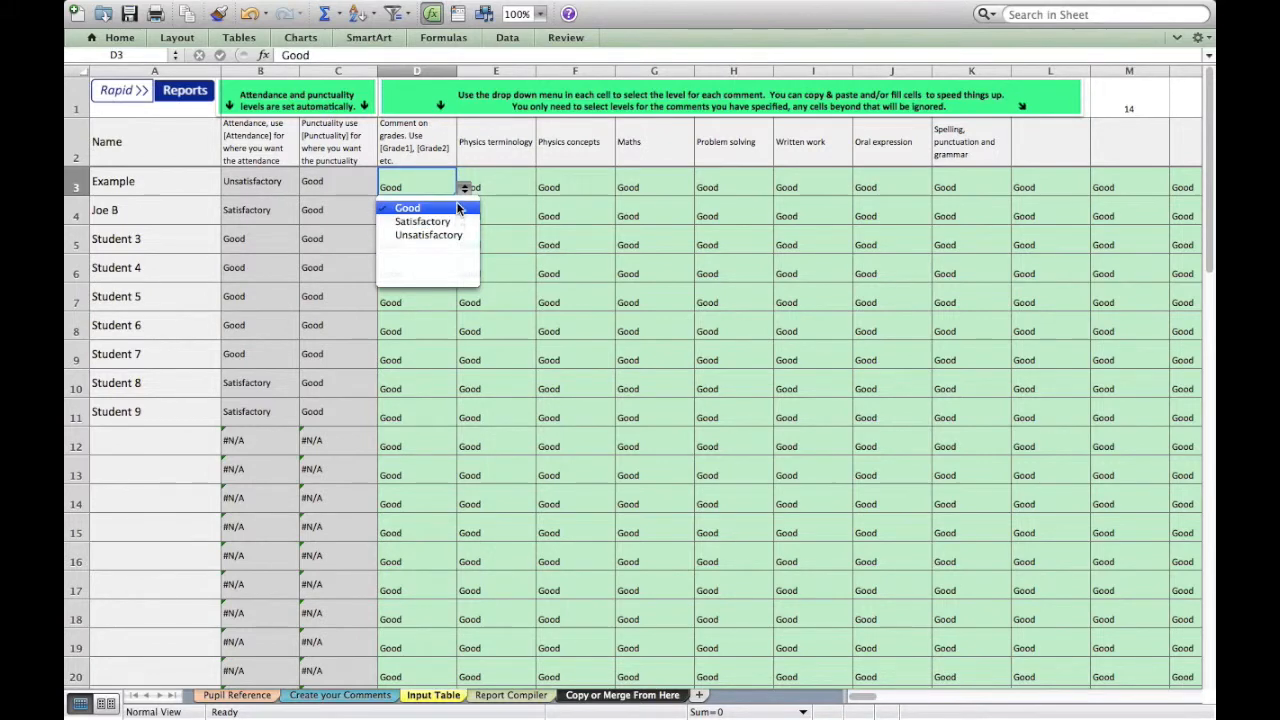
pyautogui.click(457, 222)
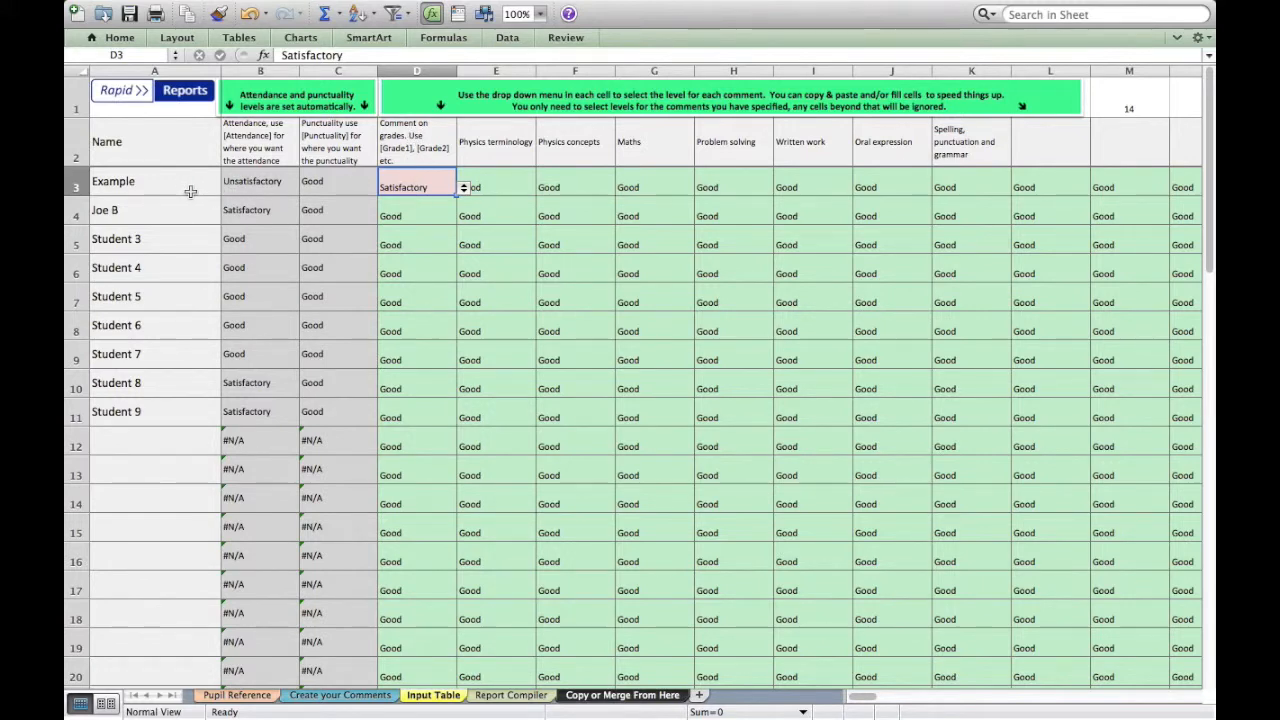
pyautogui.click(512, 187)
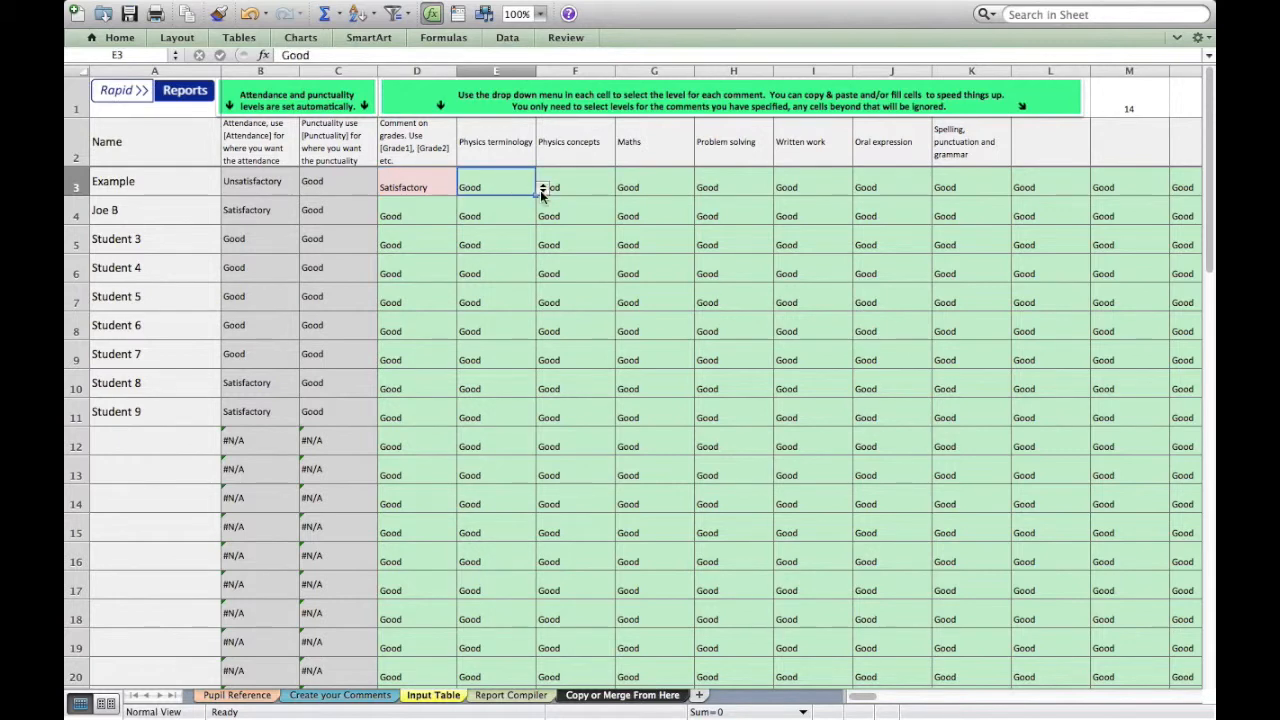
pyautogui.click(542, 189)
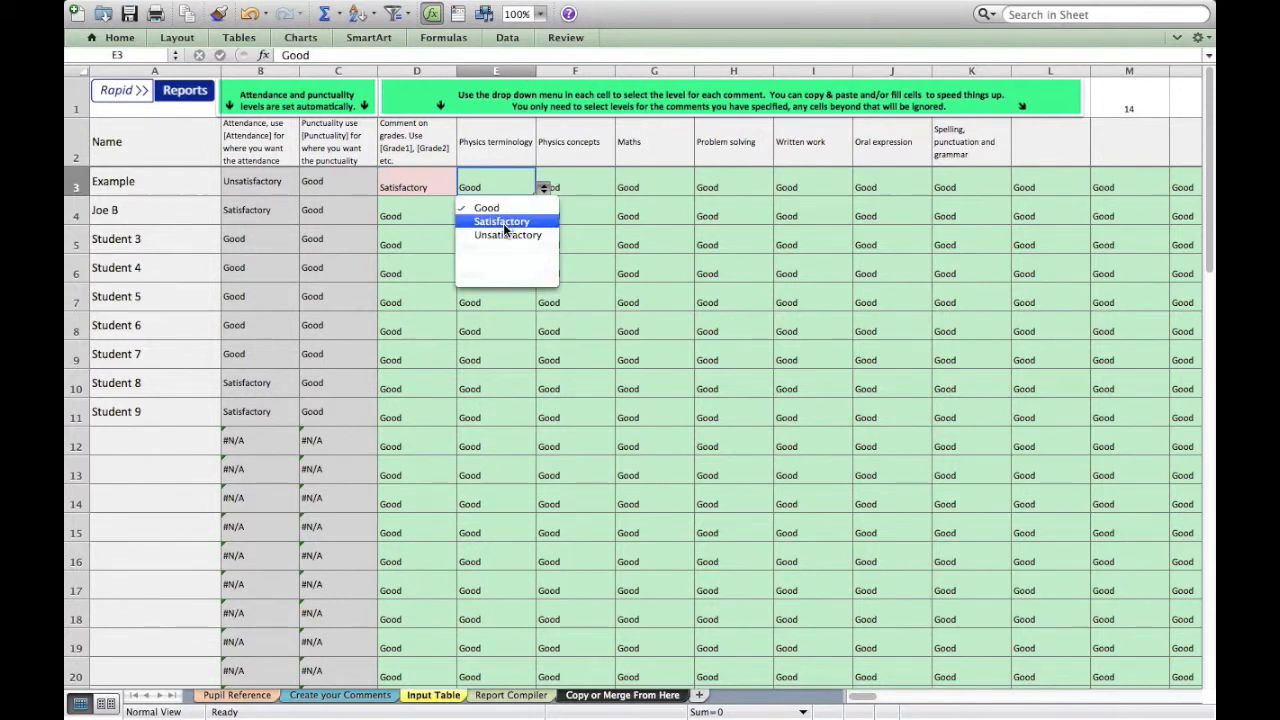
pyautogui.click(503, 222)
# Choose Good for Physics concepts and Unsatisfactory for Maths and Problem solving in the Example row
pyautogui.click(588, 187)
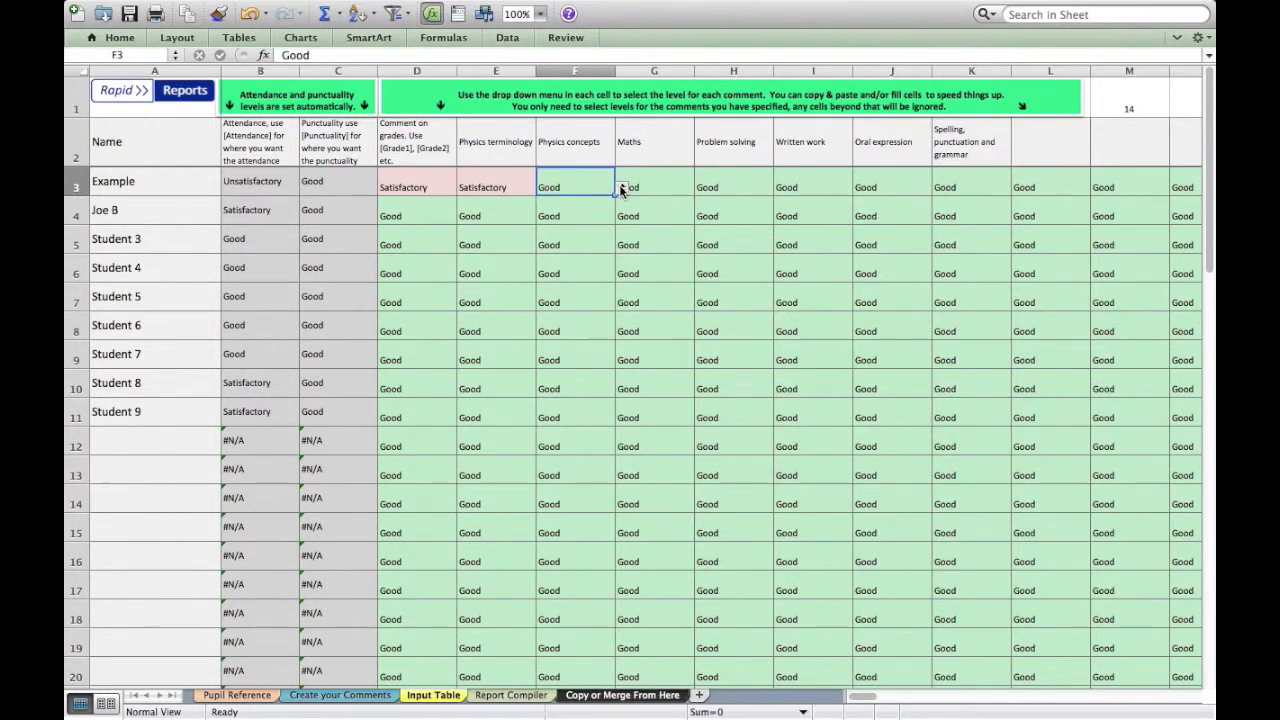
pyautogui.click(621, 189)
pyautogui.click(621, 189)
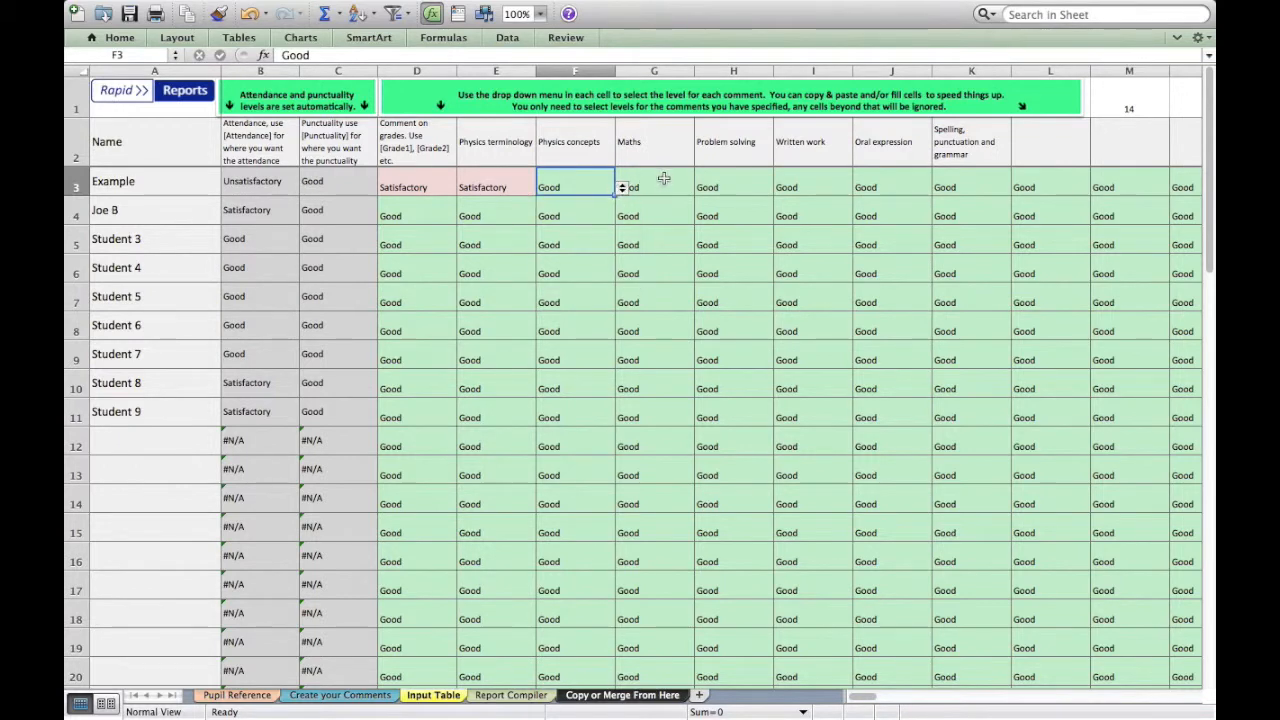
pyautogui.click(668, 180)
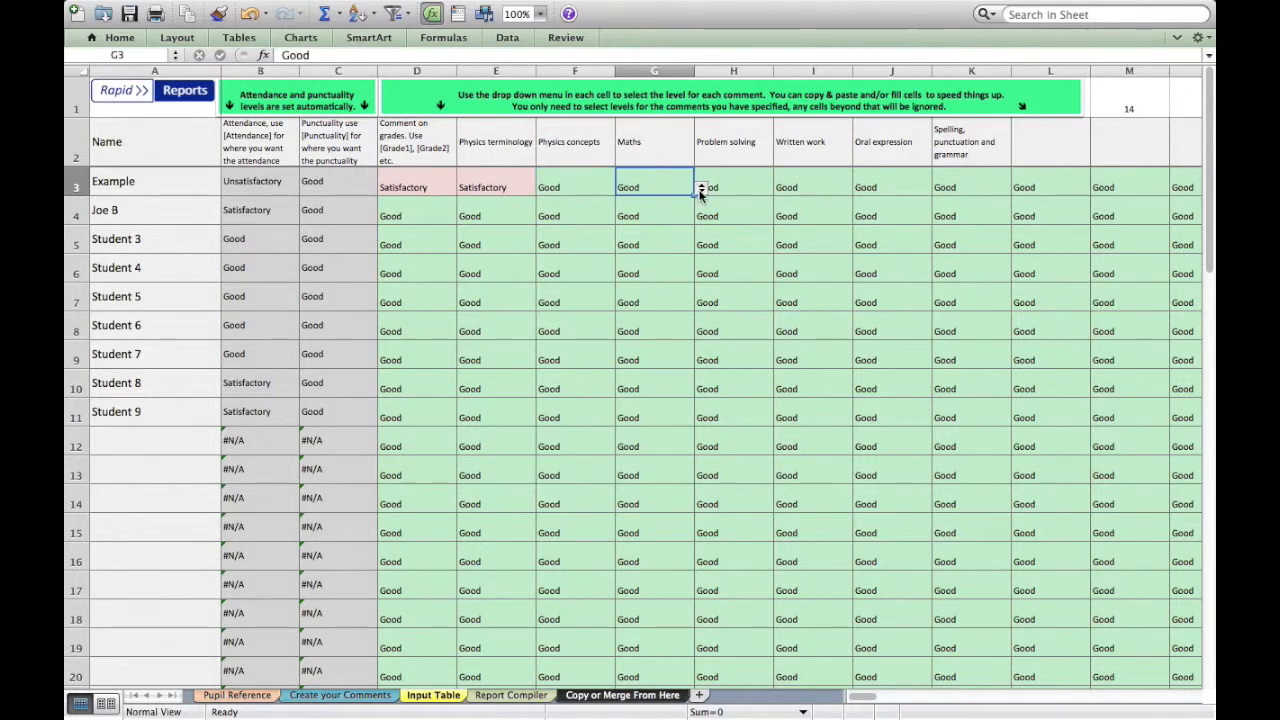
pyautogui.click(700, 190)
pyautogui.click(670, 237)
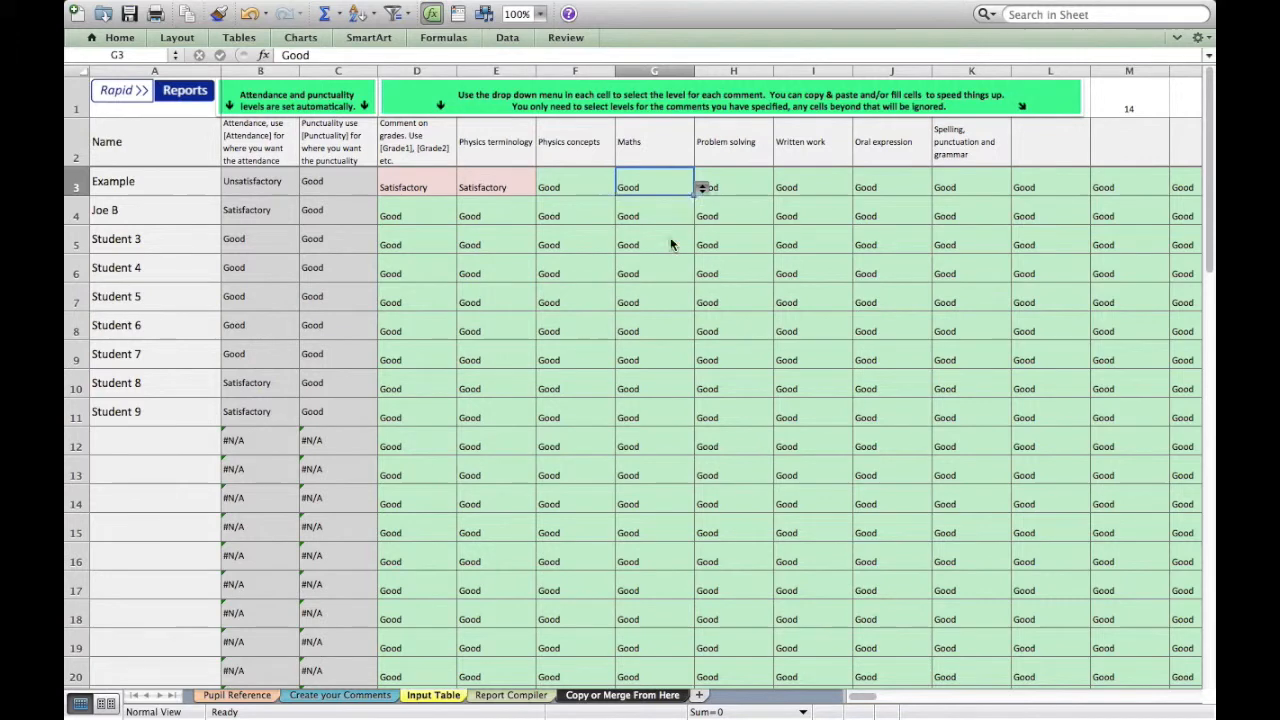
pyautogui.click(758, 178)
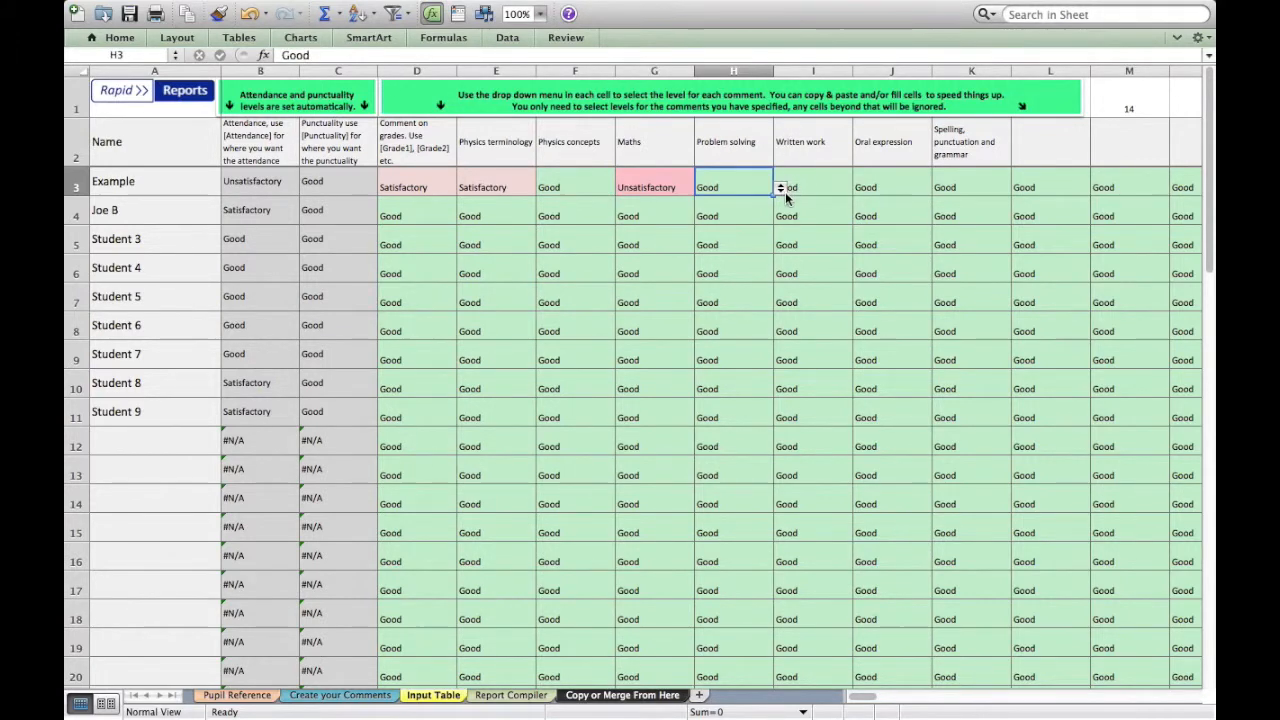
pyautogui.click(781, 189)
pyautogui.click(742, 234)
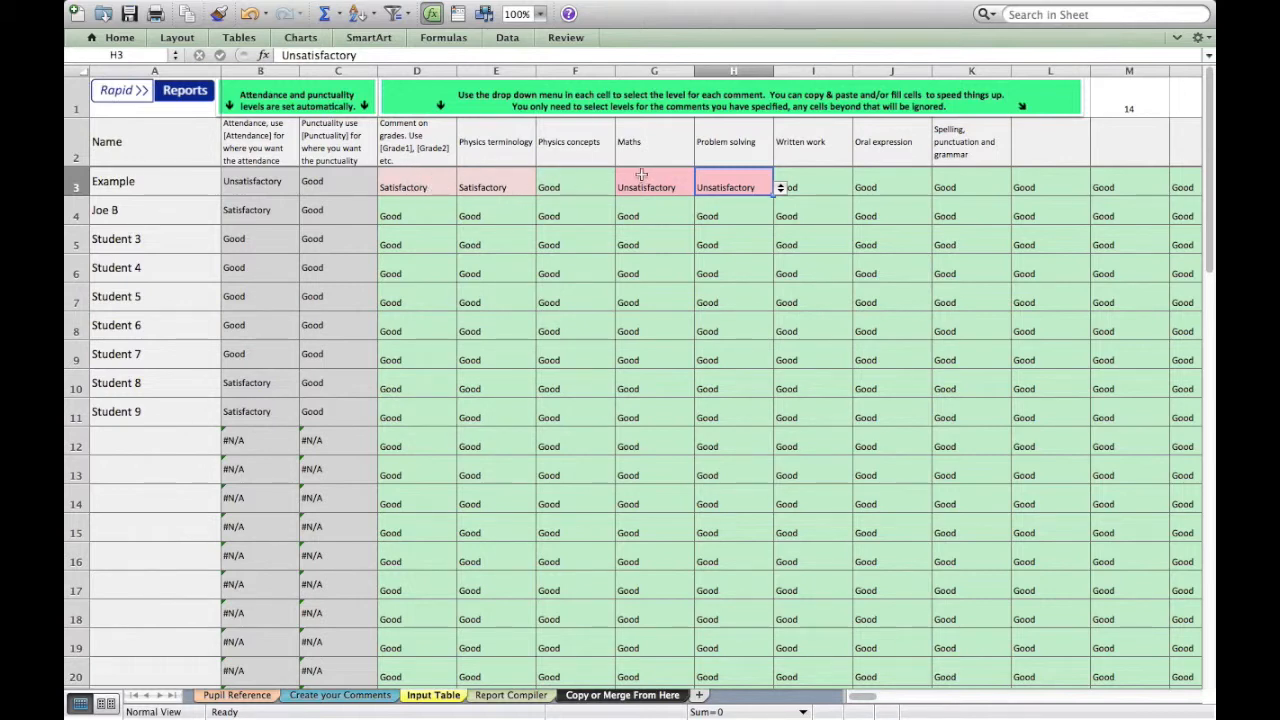
# Set the Example pupil's Written work level to Satisfactory
pyautogui.click(835, 184)
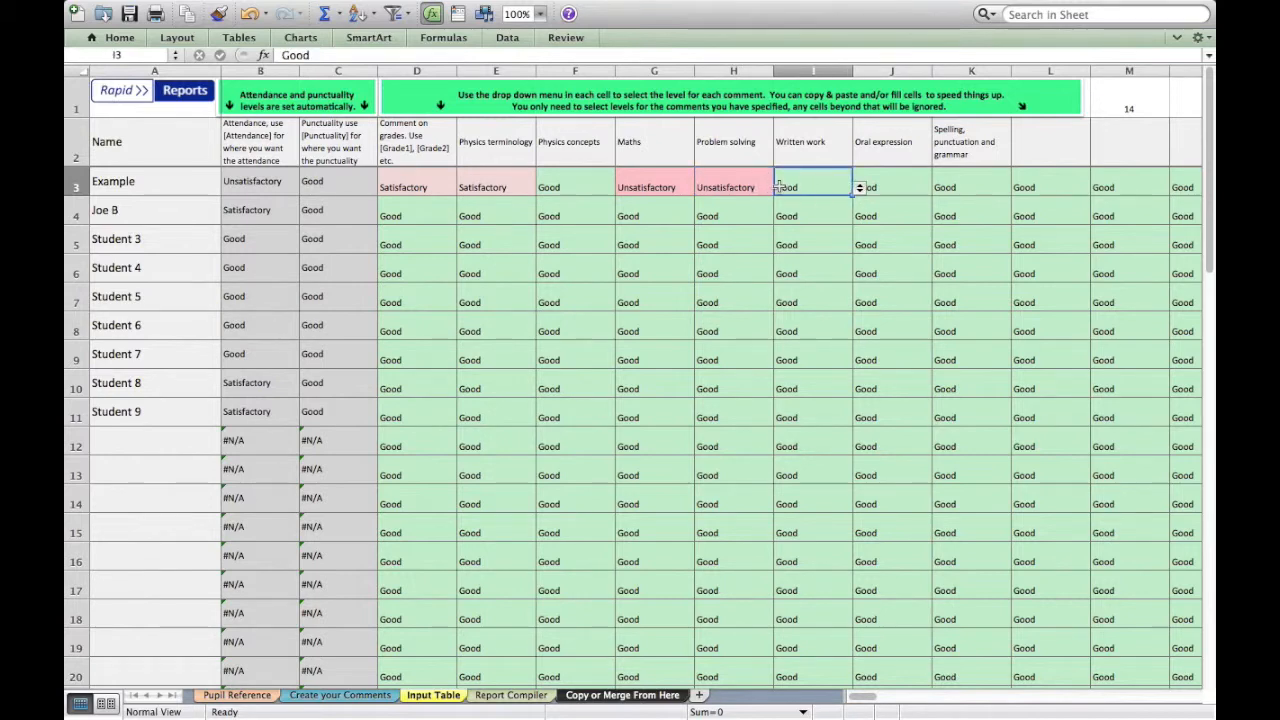
pyautogui.click(860, 190)
pyautogui.click(826, 217)
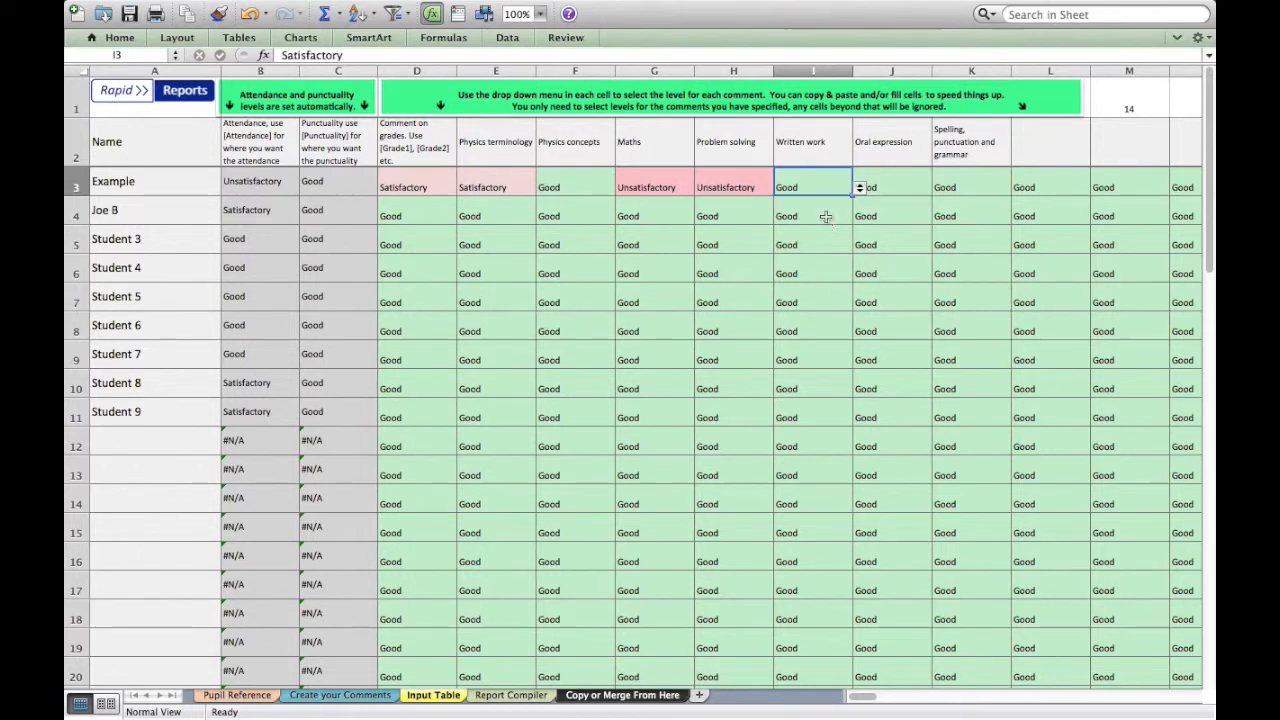
# Fill the Written work level across to Spelling, punctuation and grammar in the Example row, and undo that fill
pyautogui.moveTo(849, 196); pyautogui.dragTo(1004, 191)
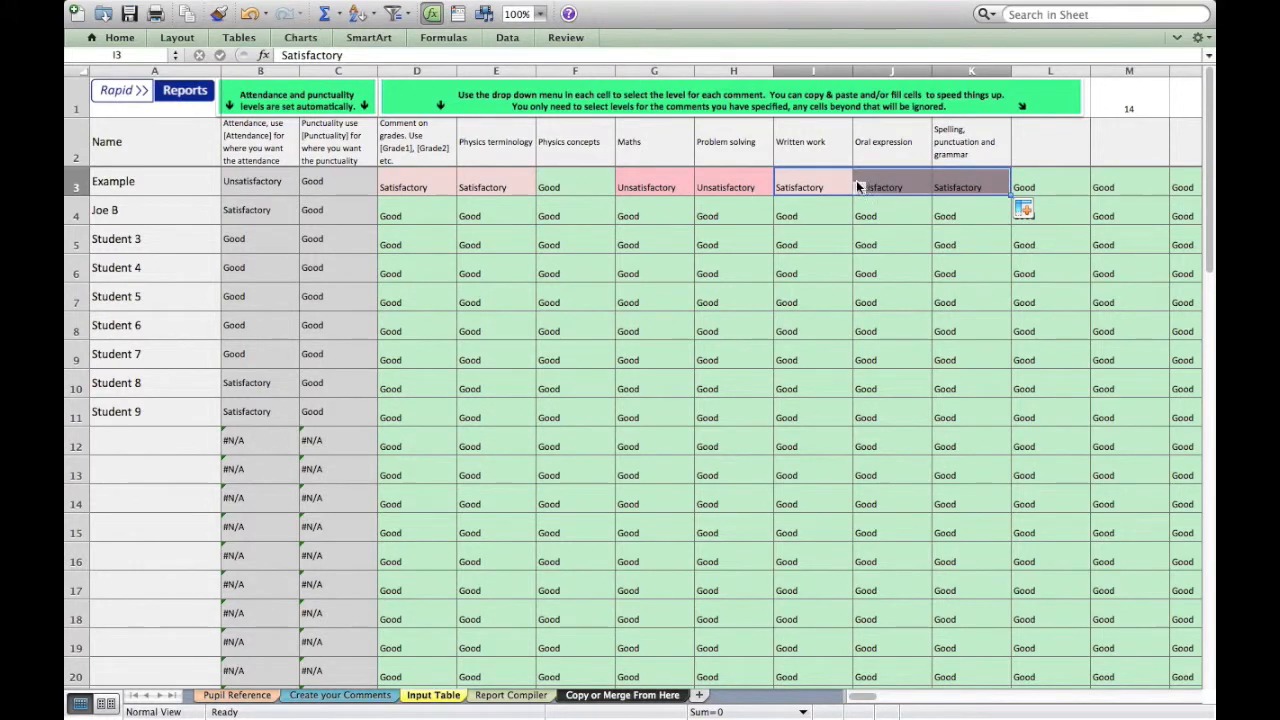
pyautogui.press('super+z')
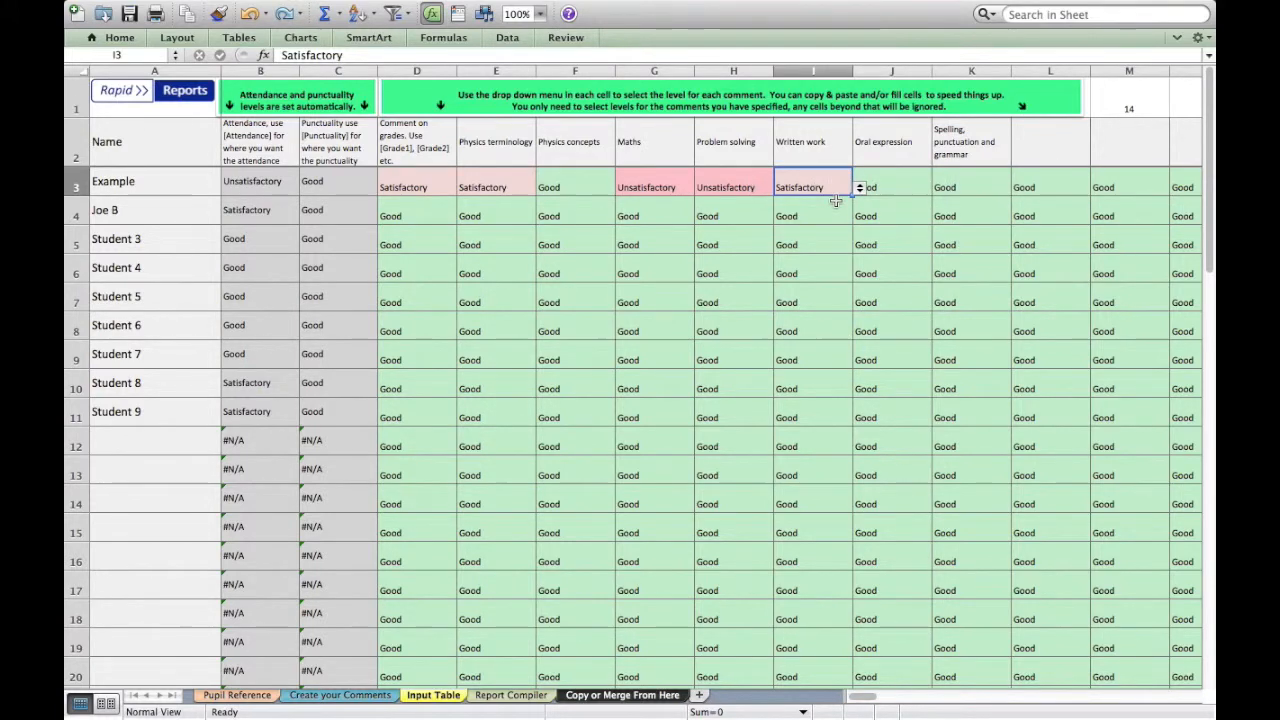
# Copy the Example row's Written work level and paste it into Oral expression and Spelling, punctuation and grammar
pyautogui.press('super+c')
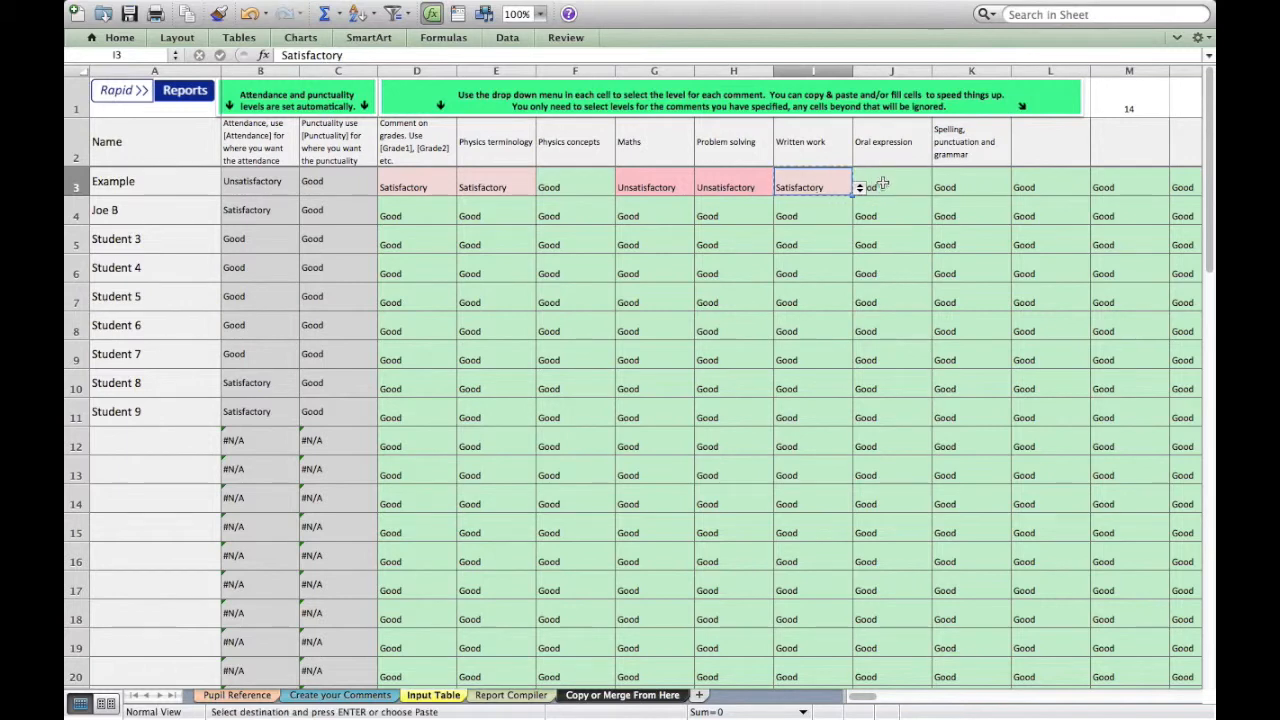
pyautogui.rightClick(805, 181)
pyautogui.click(845, 207)
pyautogui.moveTo(908, 181); pyautogui.dragTo(965, 183)
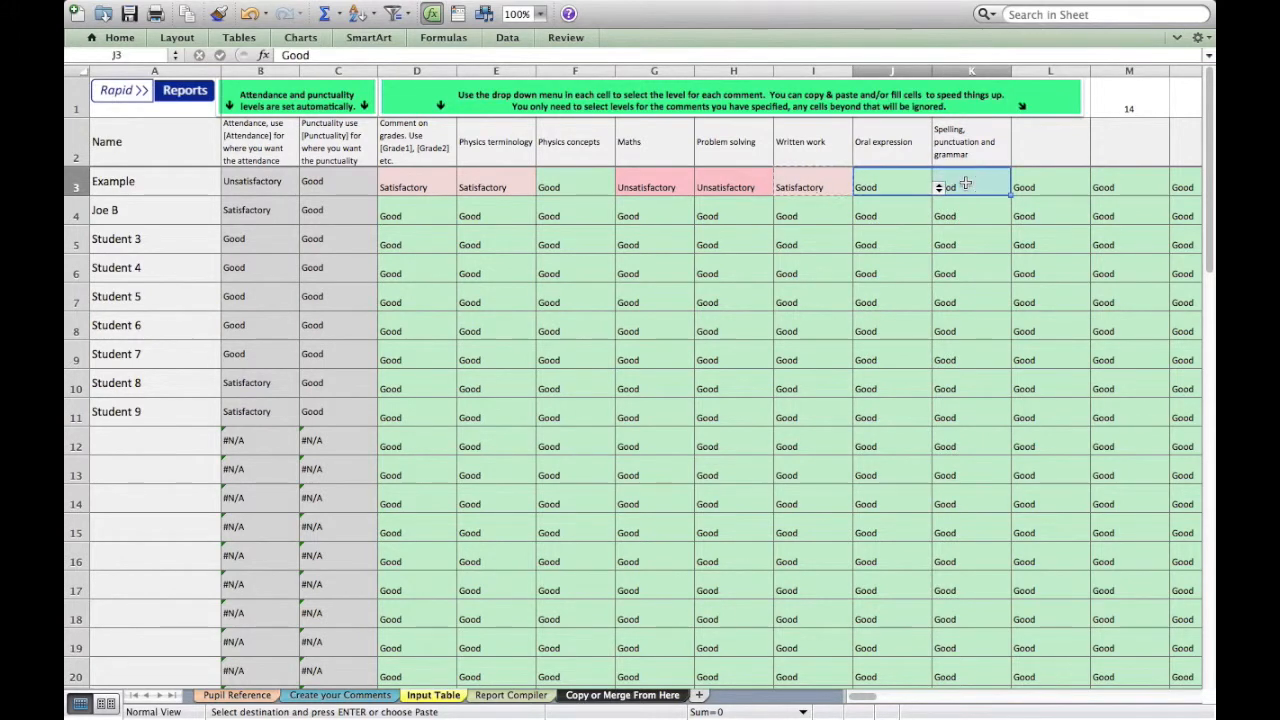
pyautogui.press('super+v')
pyautogui.click(906, 211)
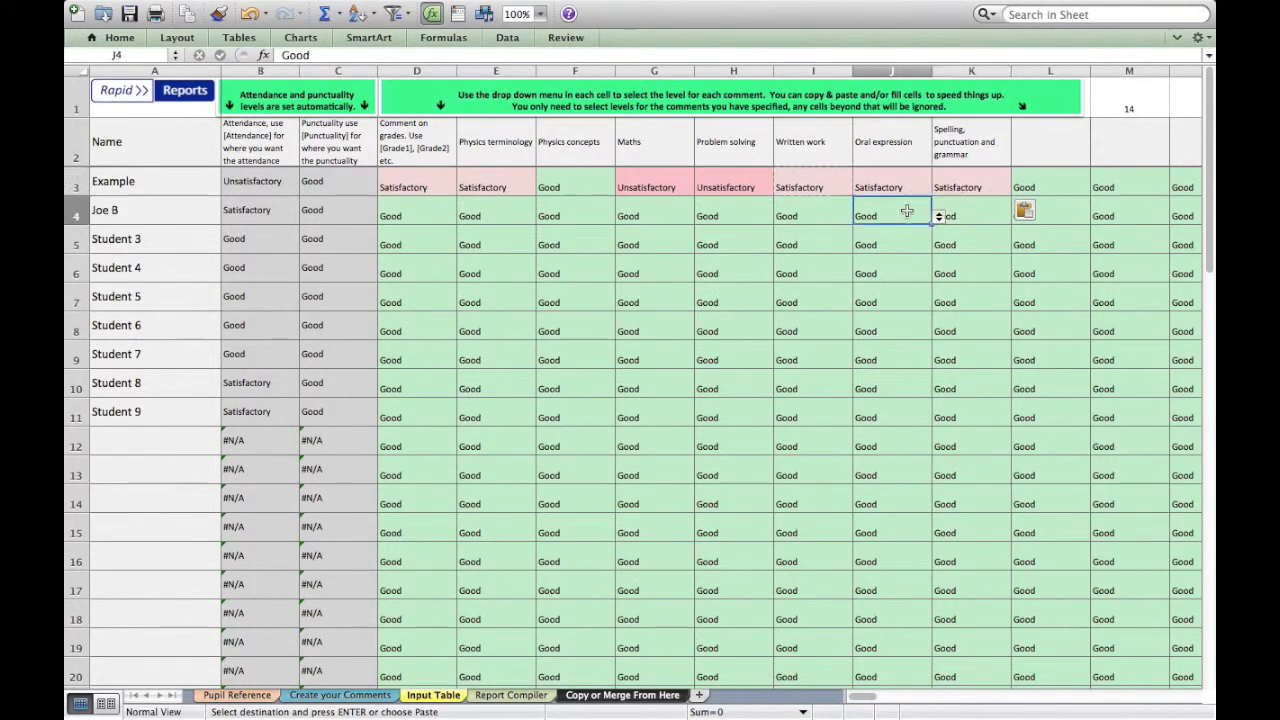
pyautogui.click(892, 176)
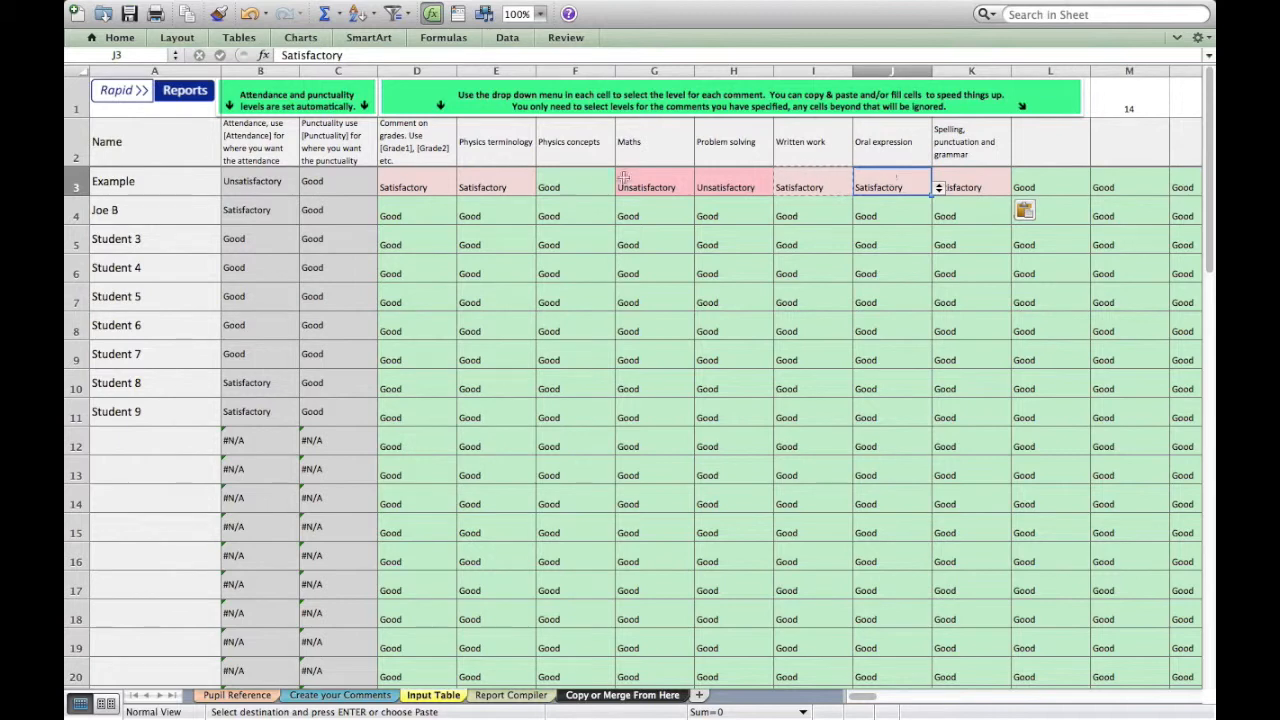
pyautogui.click(405, 190)
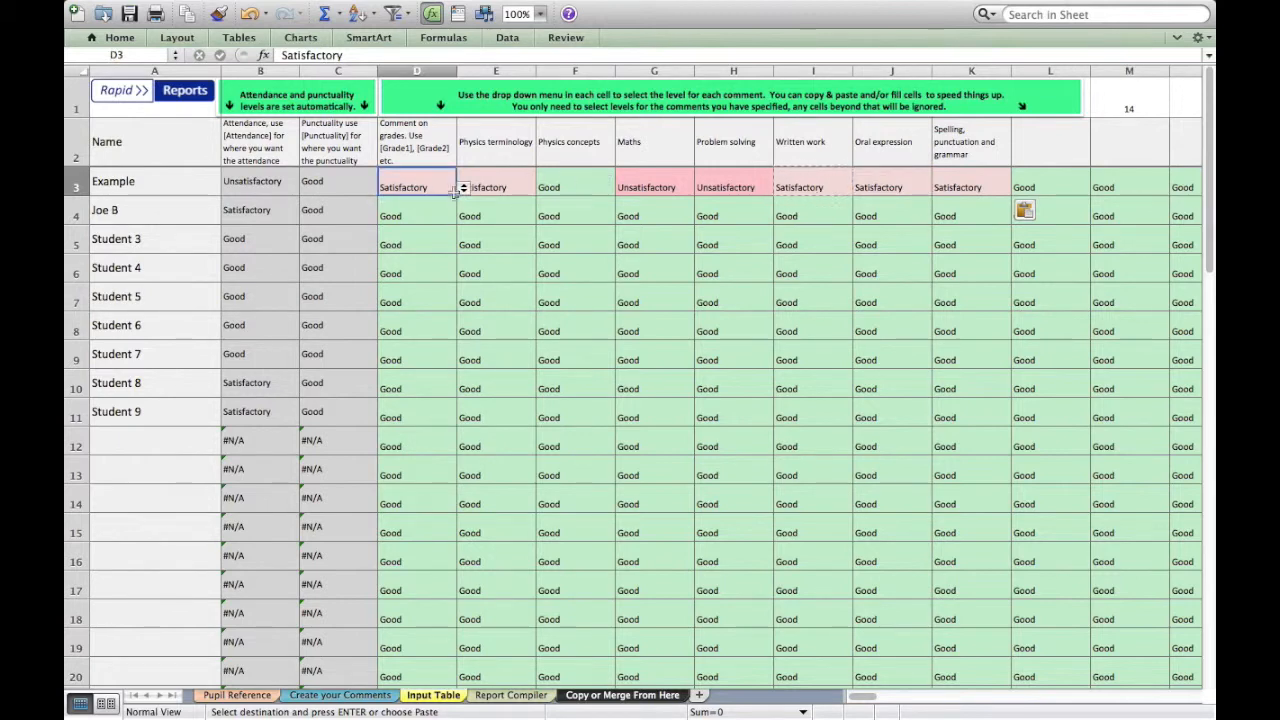
# In Create your Comments, add the level headings Outstanding in G1 and Poor in H1, after Unsatisfactory
pyautogui.click(368, 697)
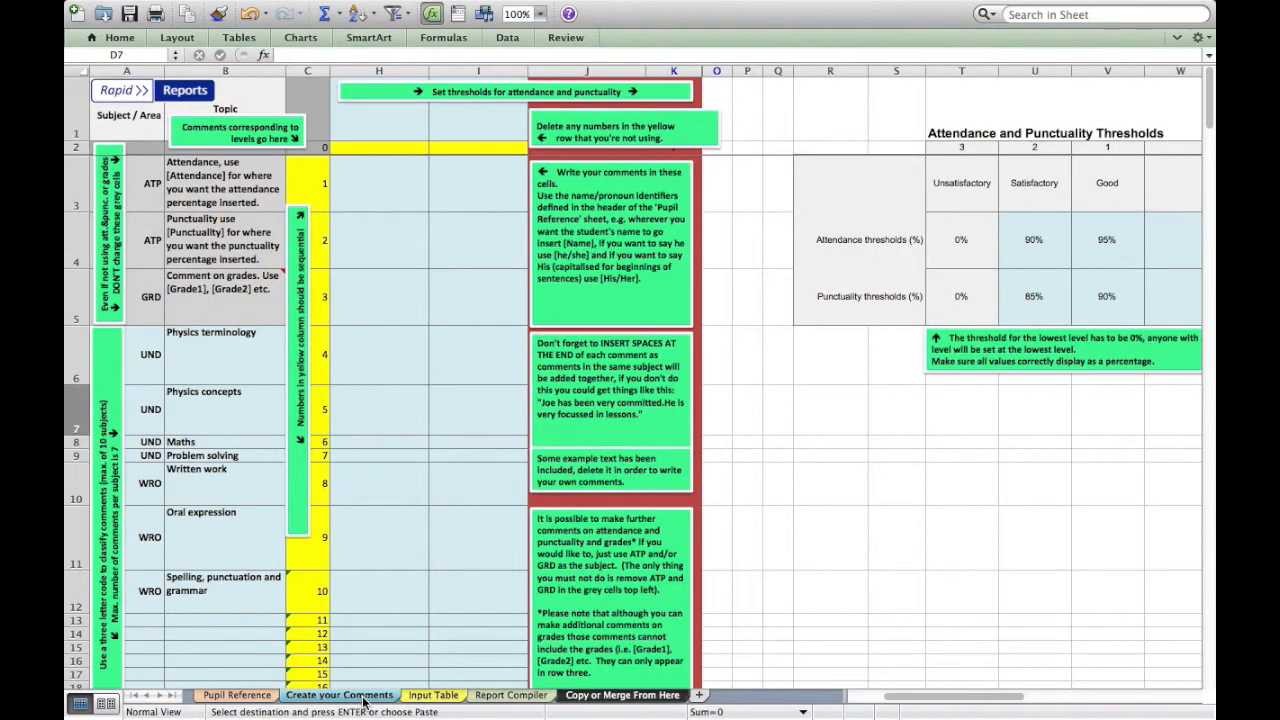
pyautogui.hscroll(-5, 717, 403)
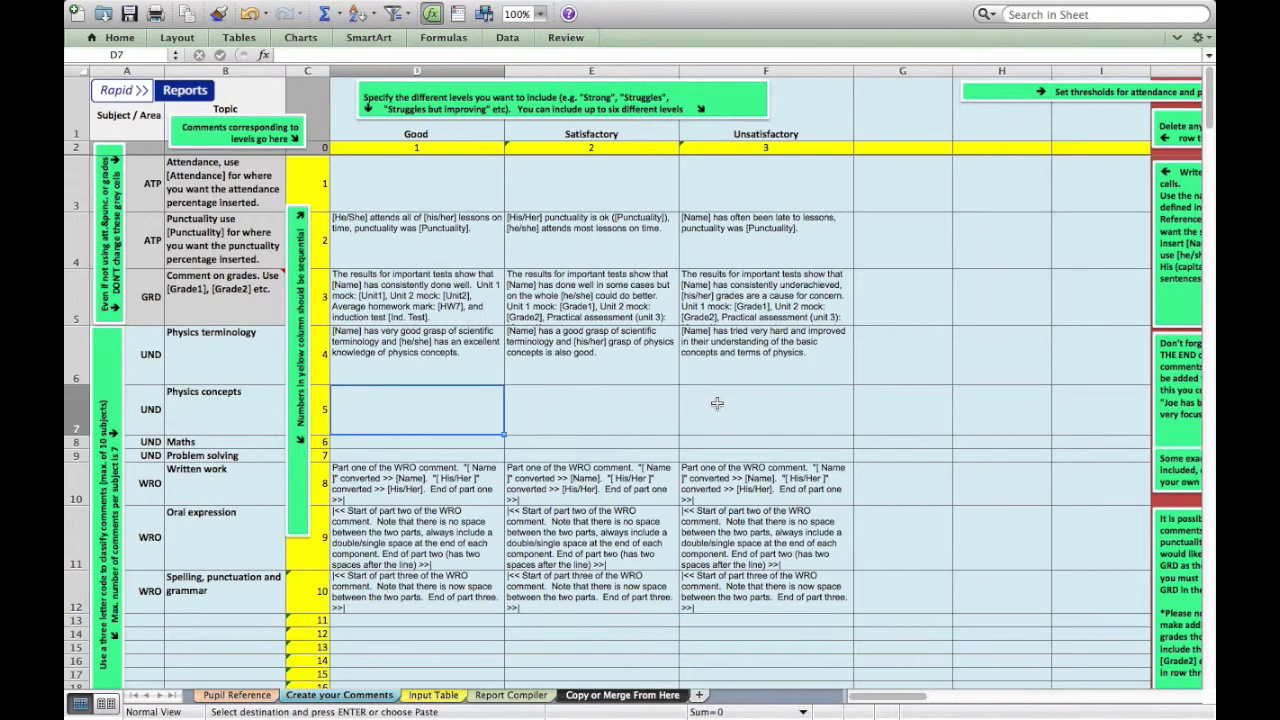
pyautogui.click(884, 132)
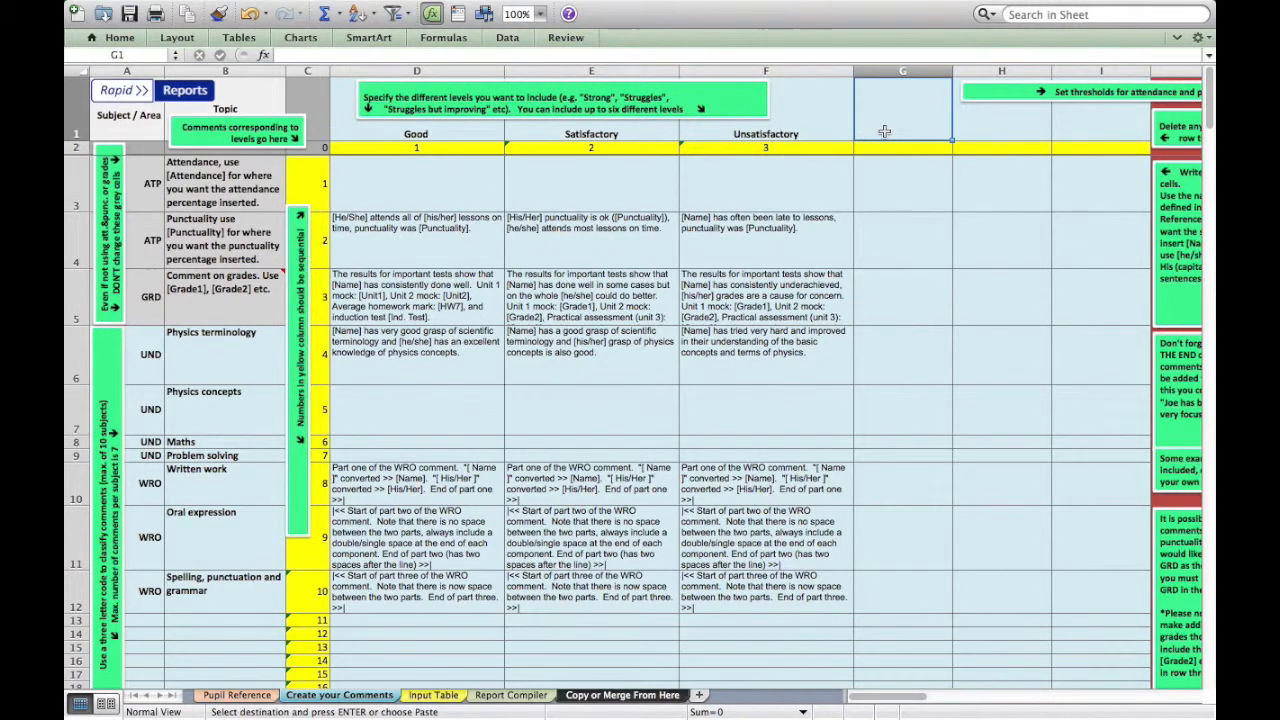
pyautogui.write('Outstanding')
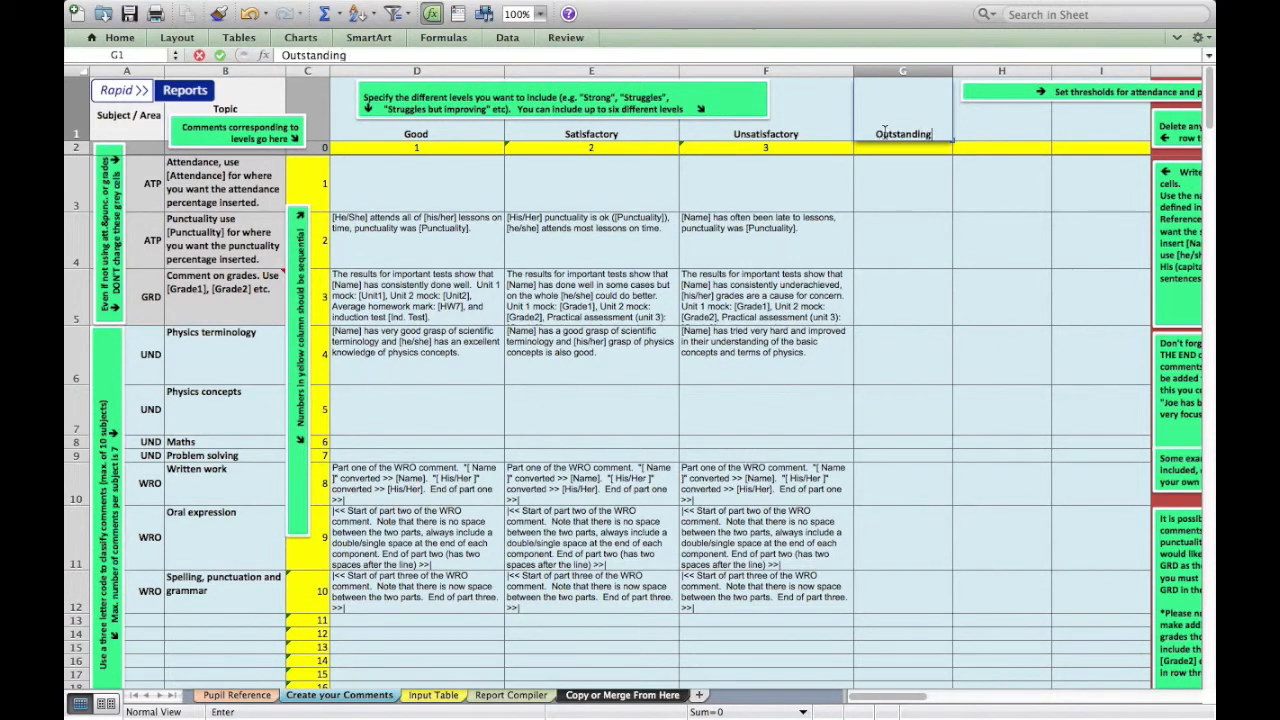
pyautogui.press('Tab')
pyautogui.write('Poor')
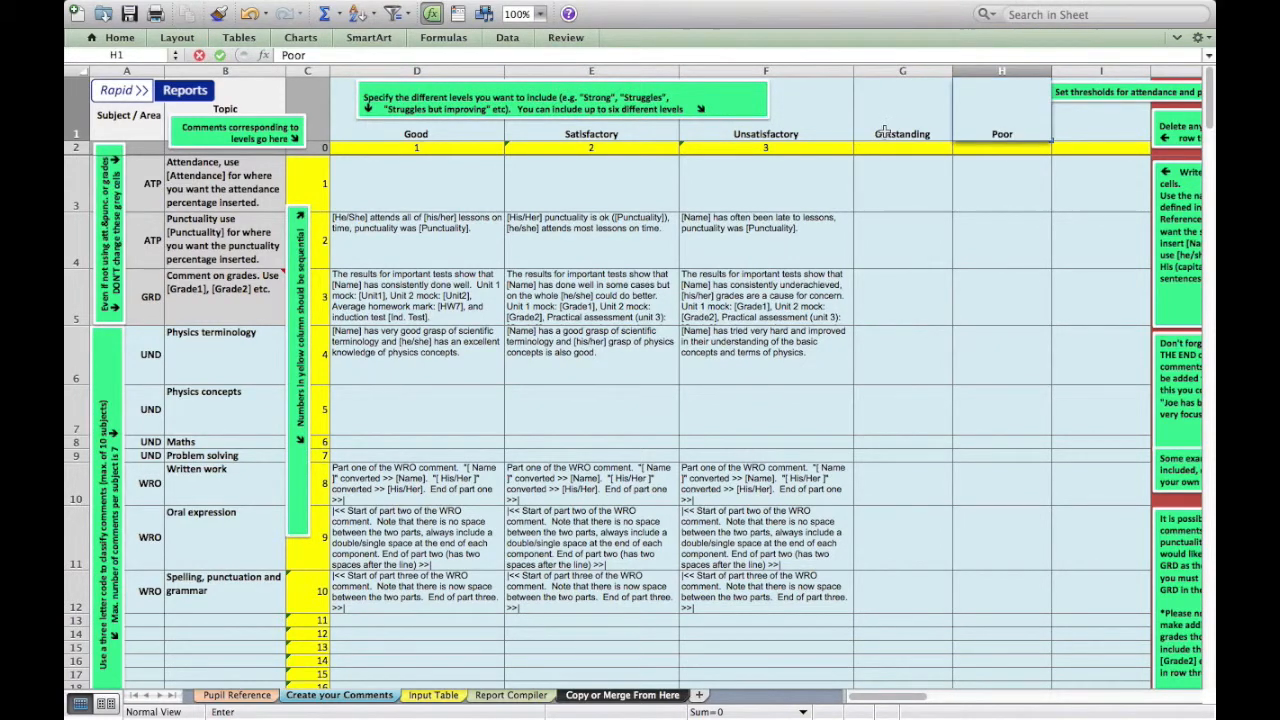
pyautogui.press('Return')
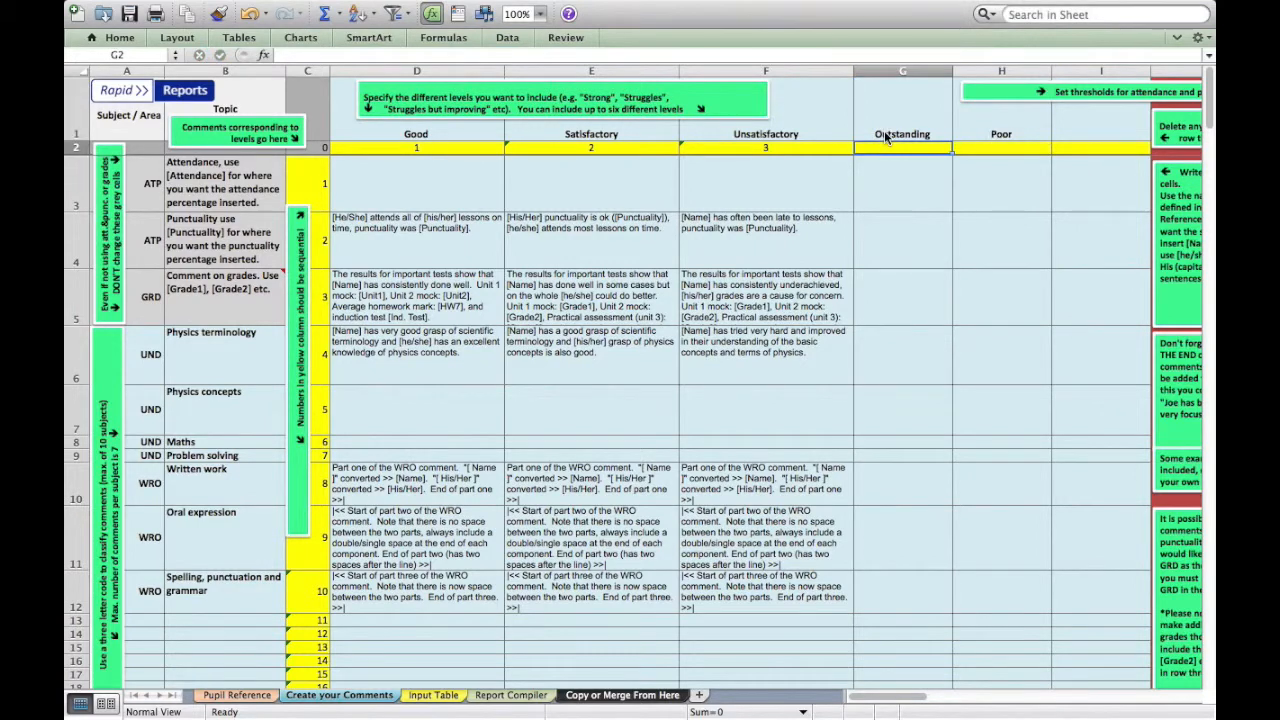
# Number the Outstanding level 4 and the Poor level 5 in the yellow row
pyautogui.write('4')
pyautogui.press('Tab')
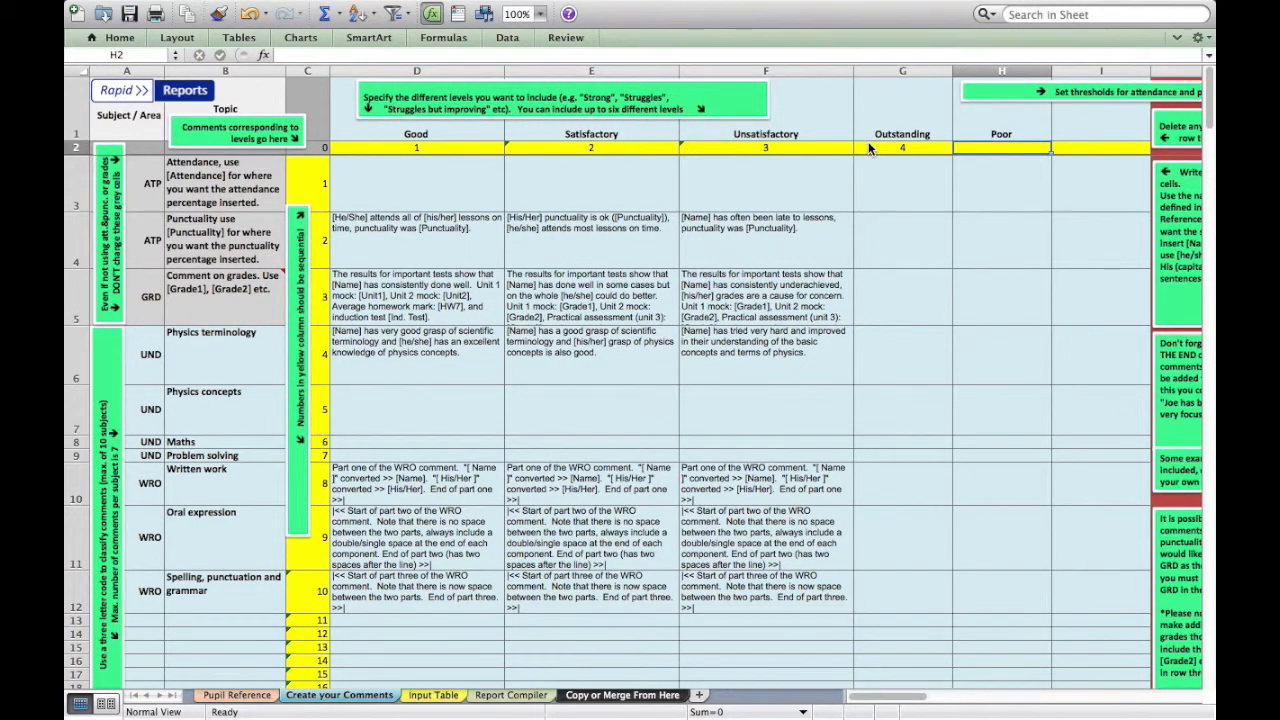
pyautogui.write('5')
pyautogui.press('Tab')
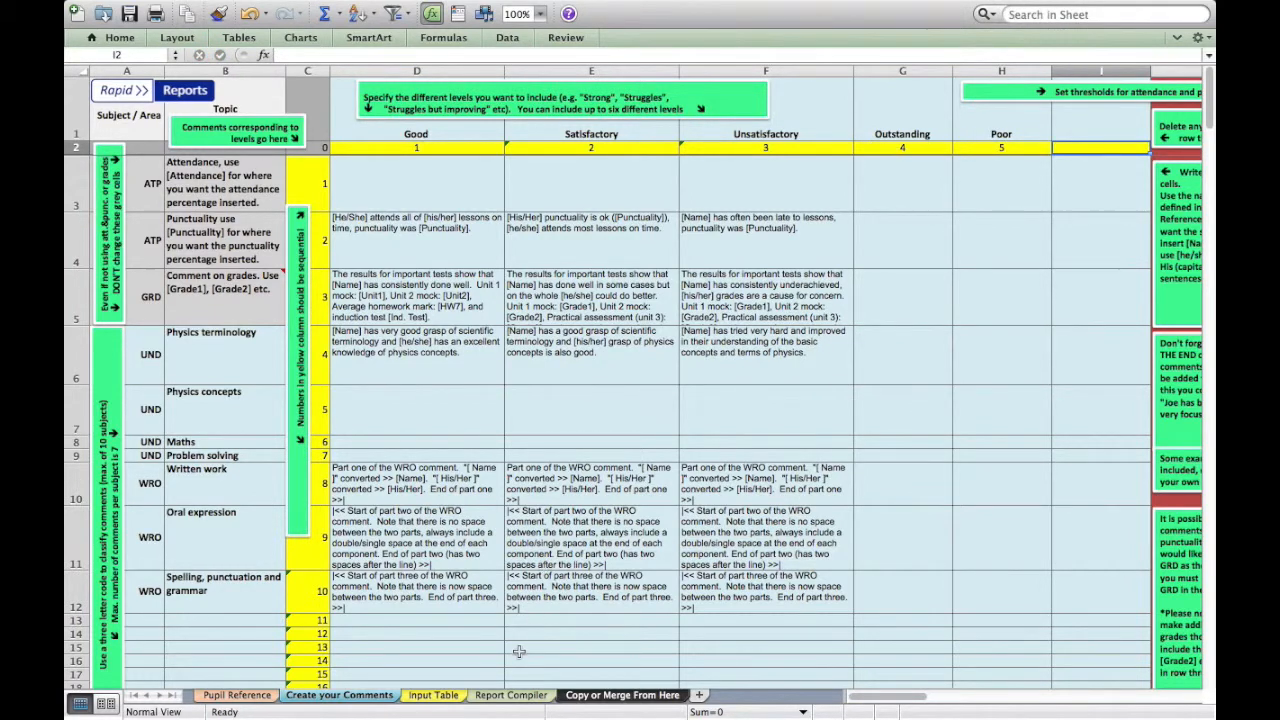
# In the Input Table, change the Example pupil's comment on grades level to Outstanding
pyautogui.click(435, 697)
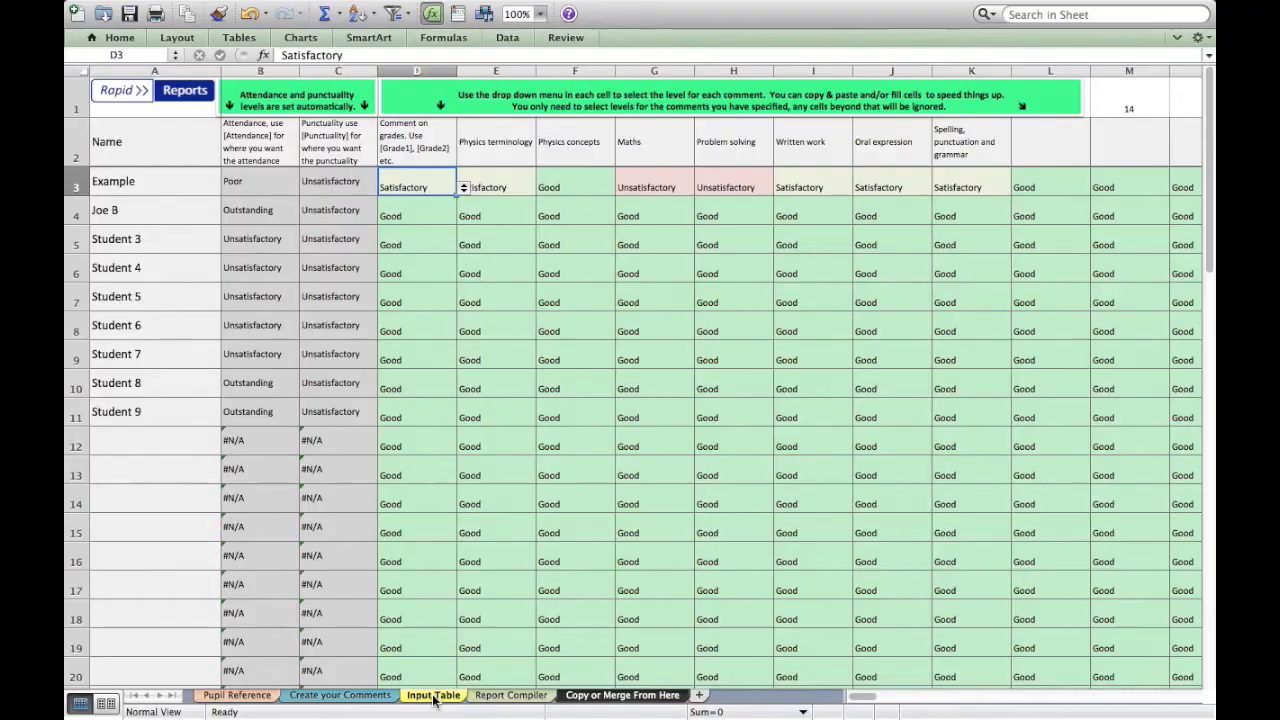
pyautogui.click(463, 190)
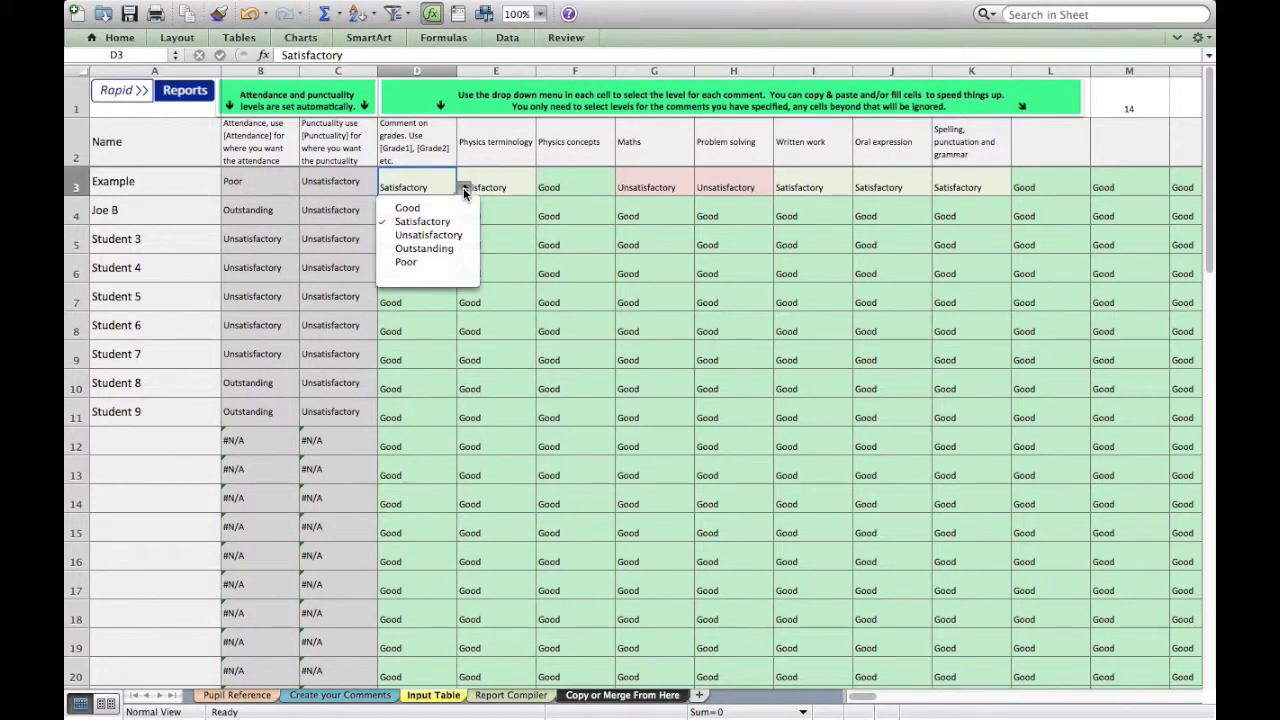
pyautogui.click(448, 251)
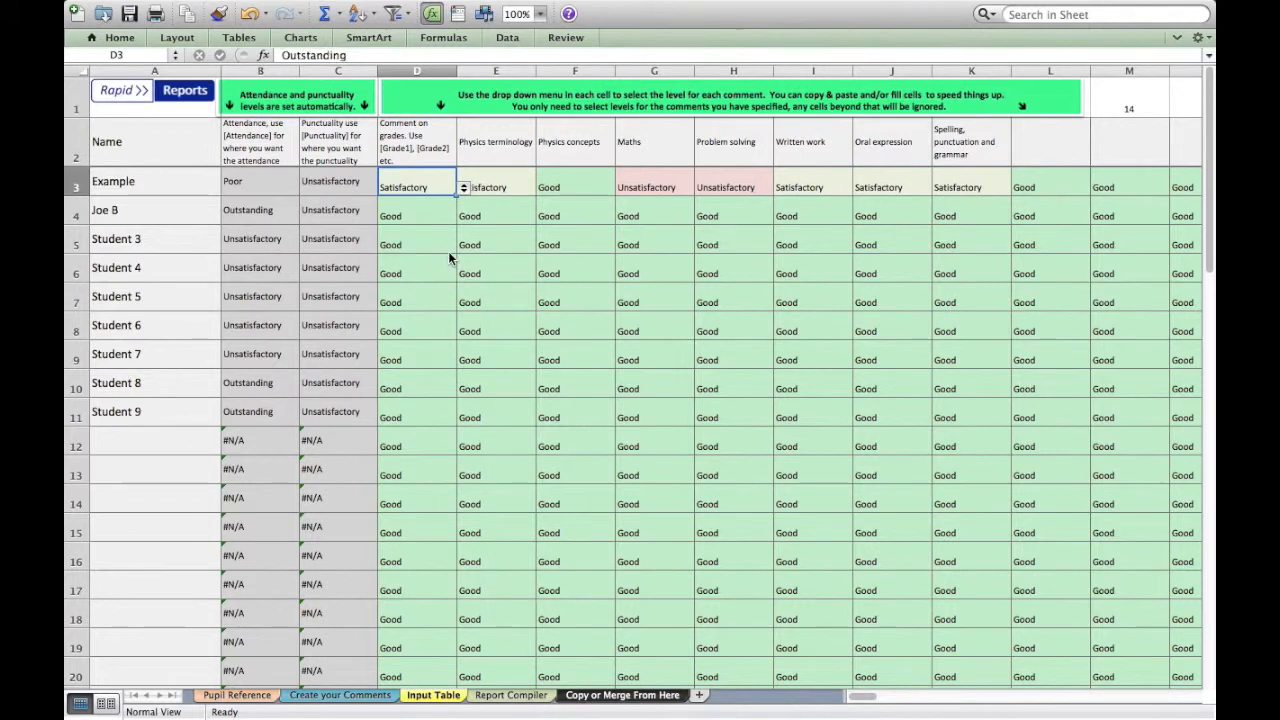
# Change the Example pupil's Physics terminology level to Good
pyautogui.click(490, 190)
pyautogui.click(543, 188)
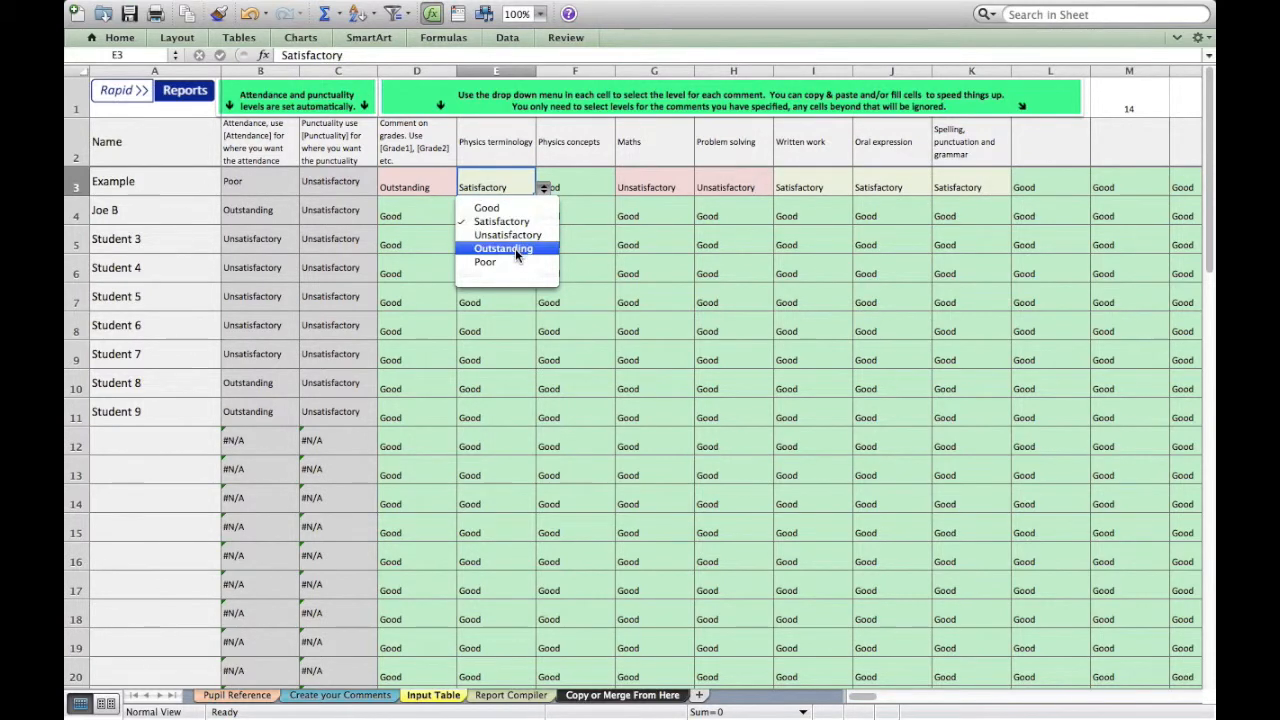
pyautogui.click(508, 208)
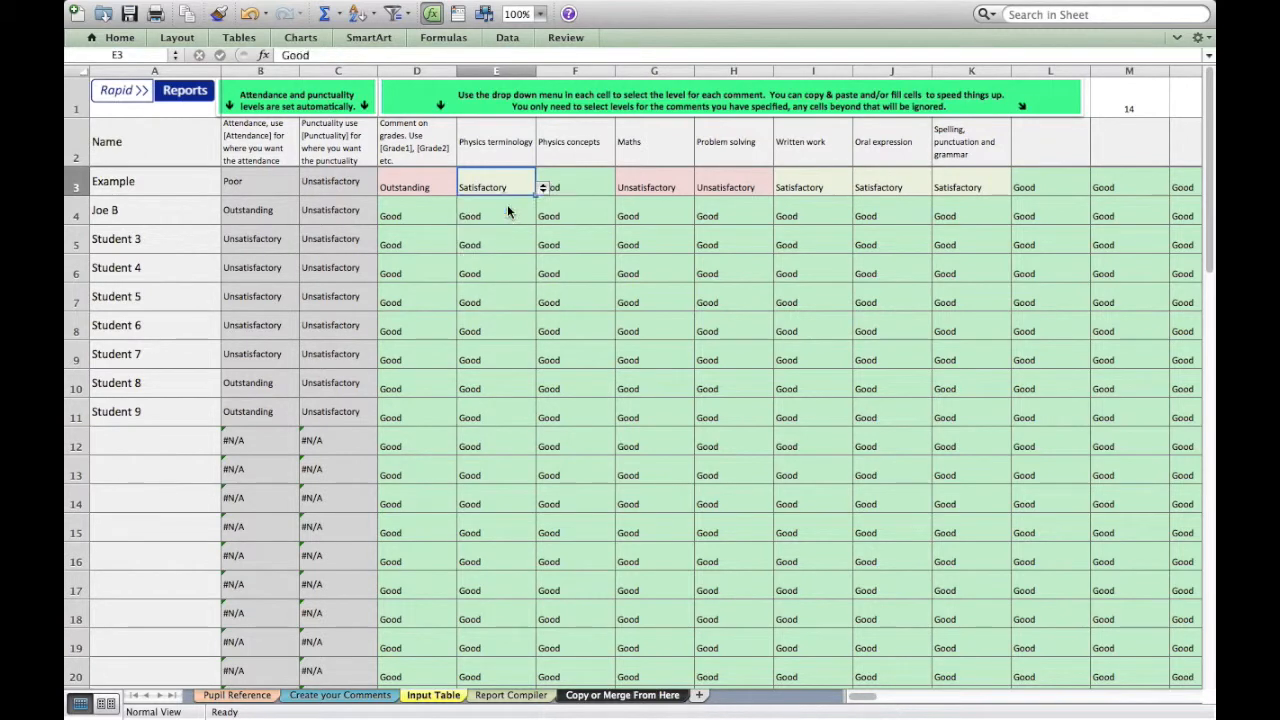
pyautogui.click(439, 184)
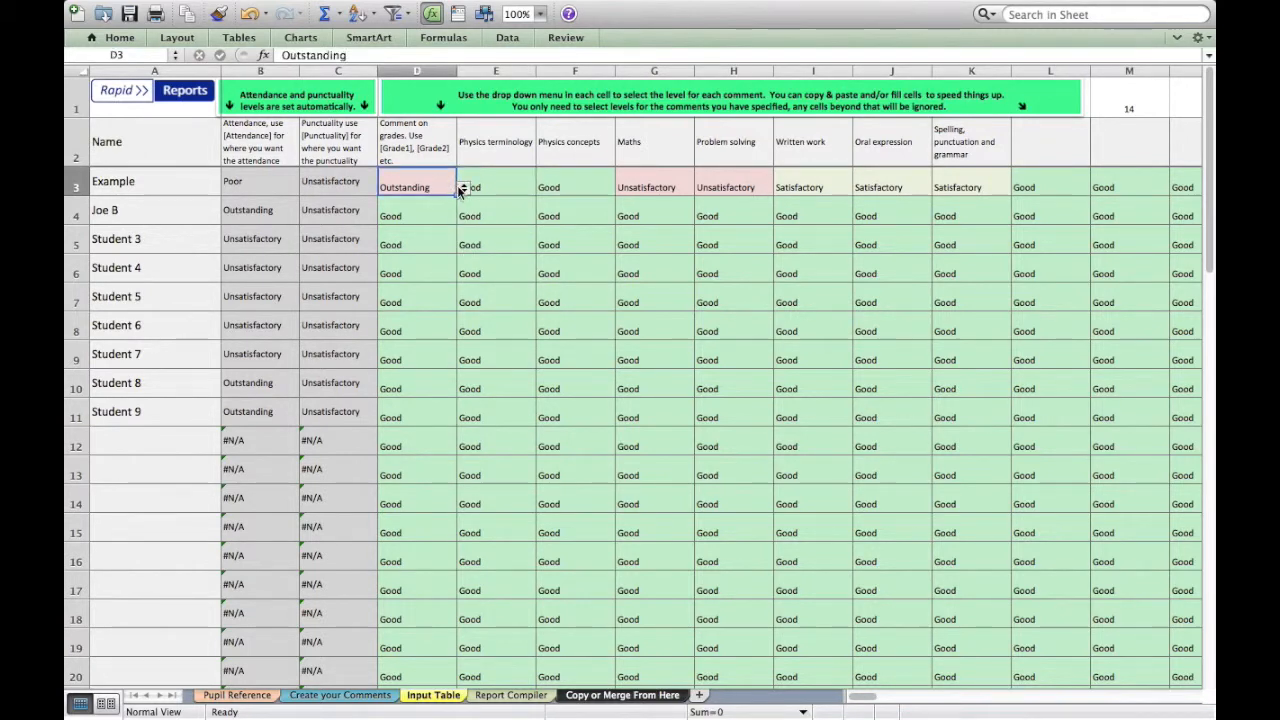
# Set the Example pupil's Physics terminology level to Poor
pyautogui.click(516, 184)
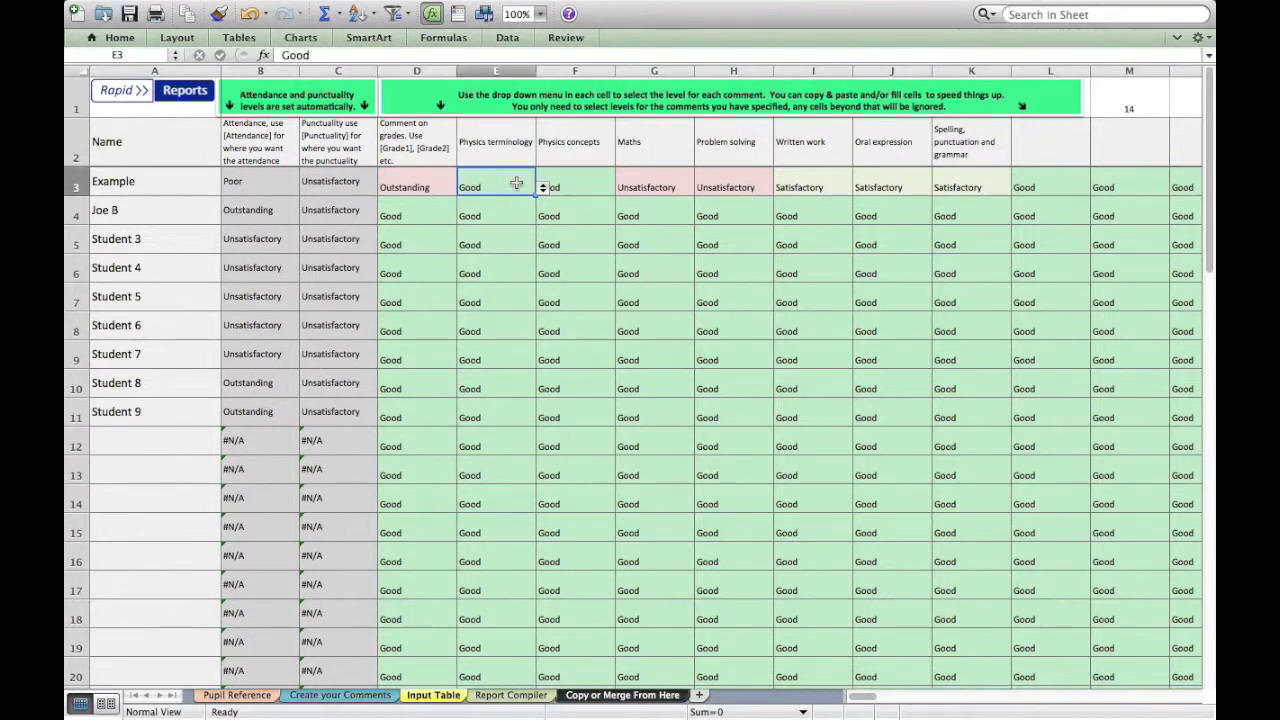
pyautogui.click(543, 189)
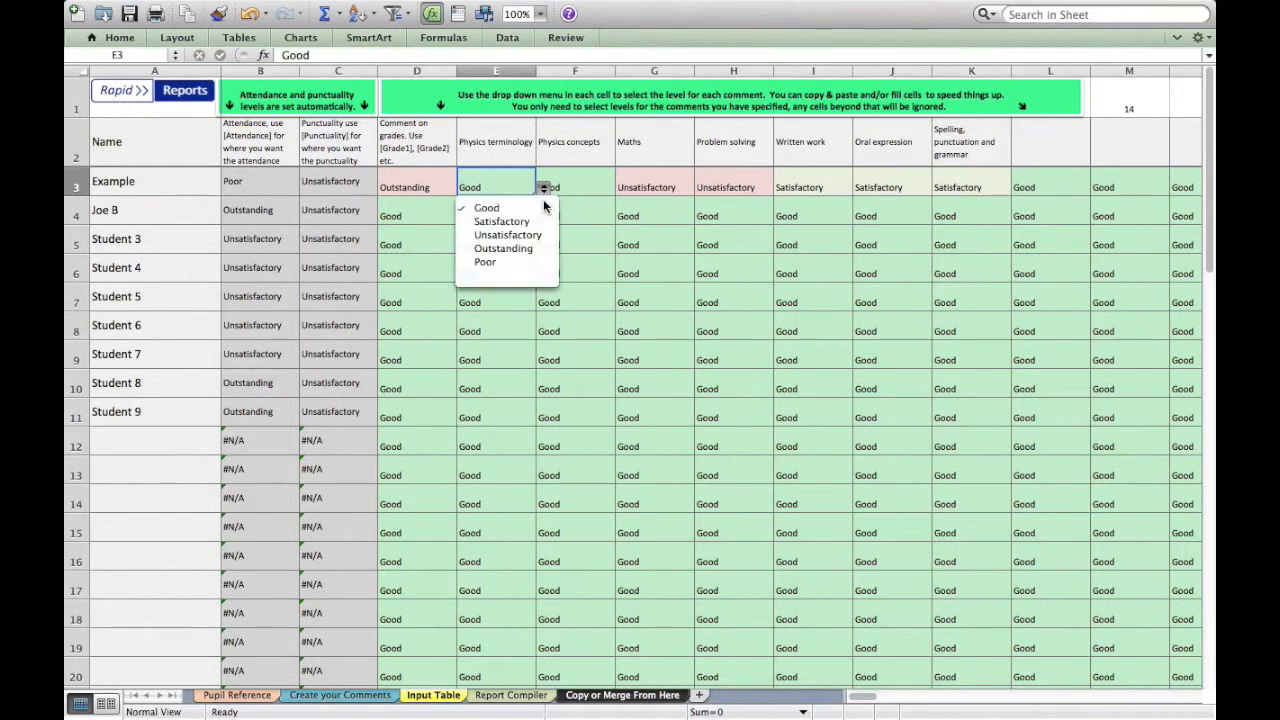
pyautogui.click(528, 261)
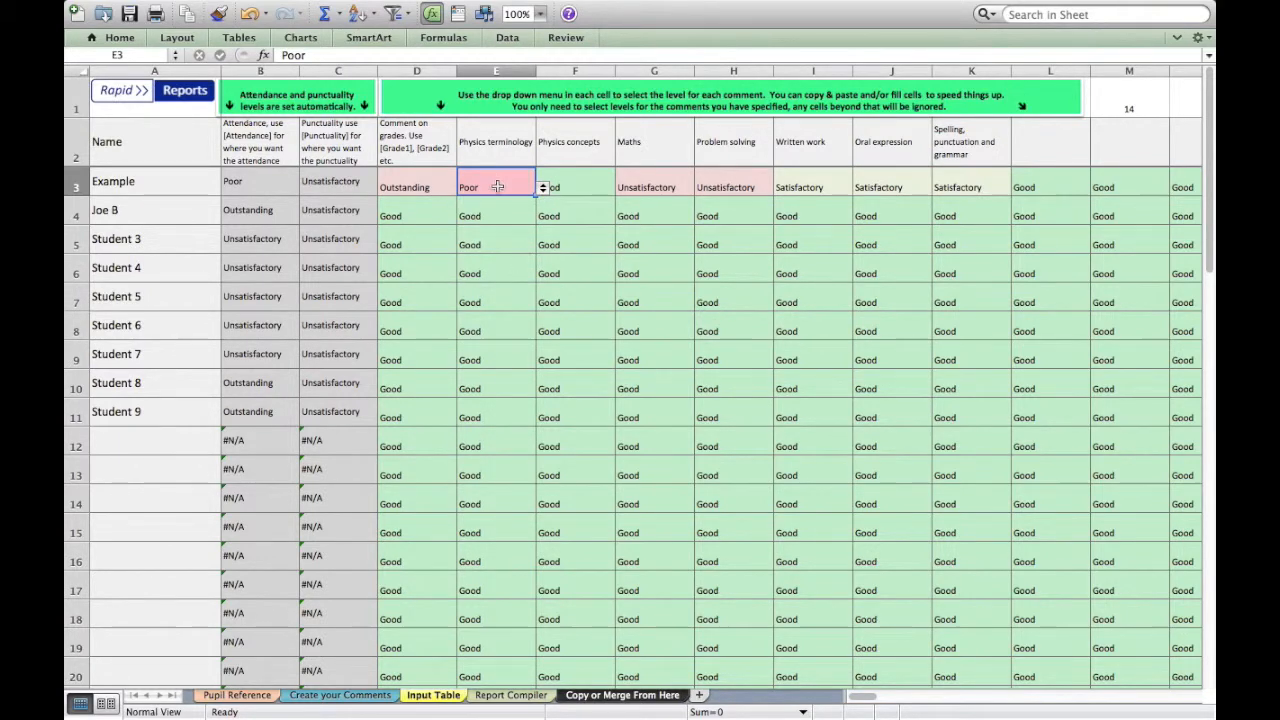
pyautogui.click(560, 189)
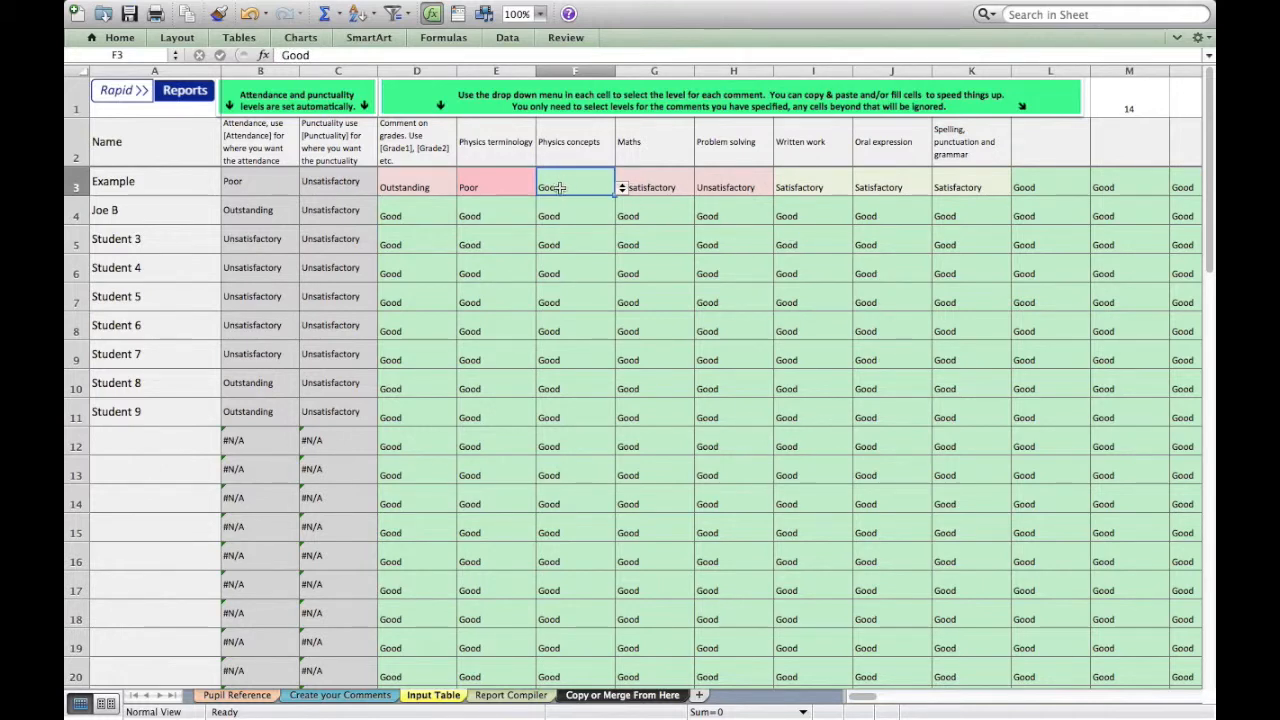
# Copy the Example pupil's levels from Comment on grades through Spelling, punctuation and grammar and paste them into Student 4's row
pyautogui.click(451, 186)
pyautogui.moveTo(451, 186); pyautogui.dragTo(958, 180)
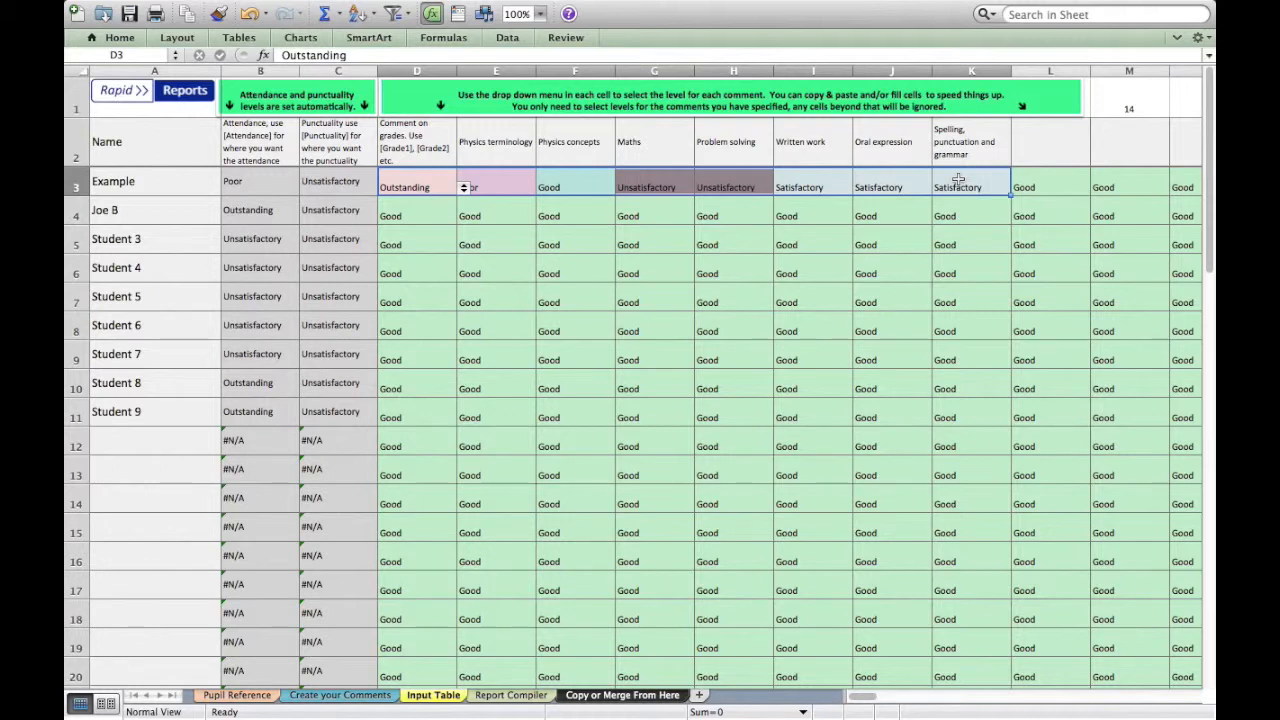
pyautogui.press('super+c')
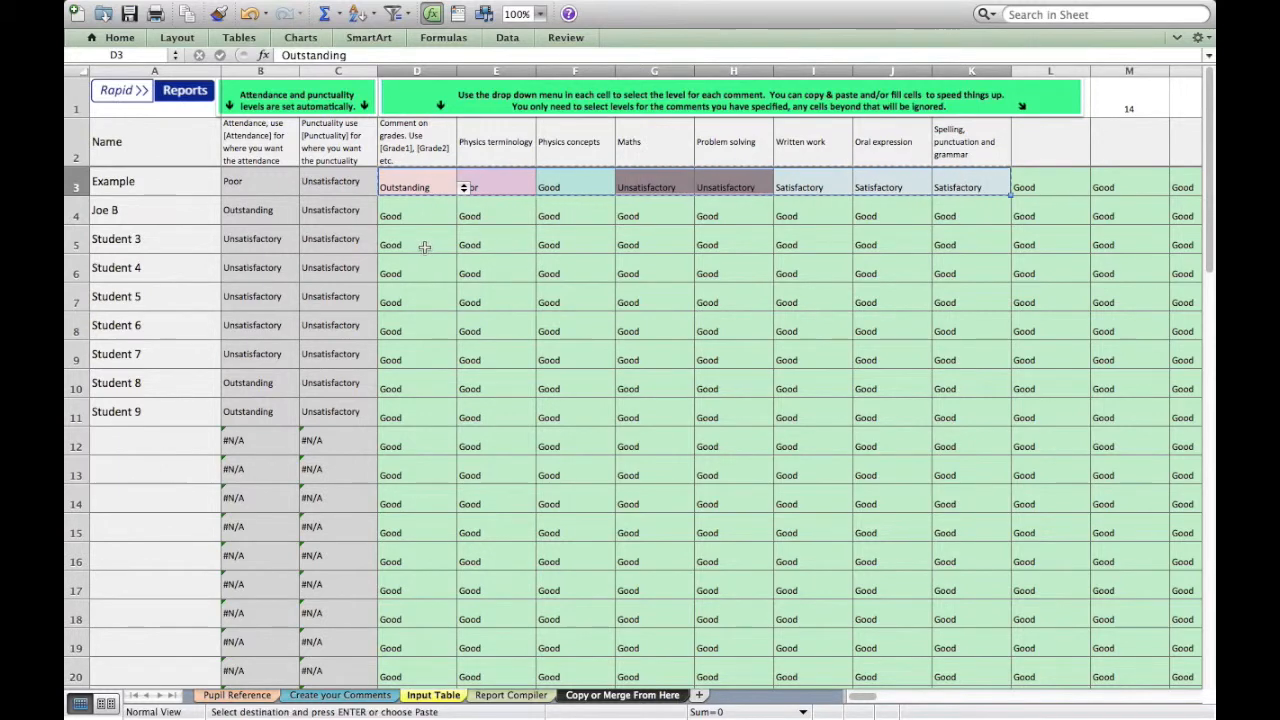
pyautogui.click(407, 272)
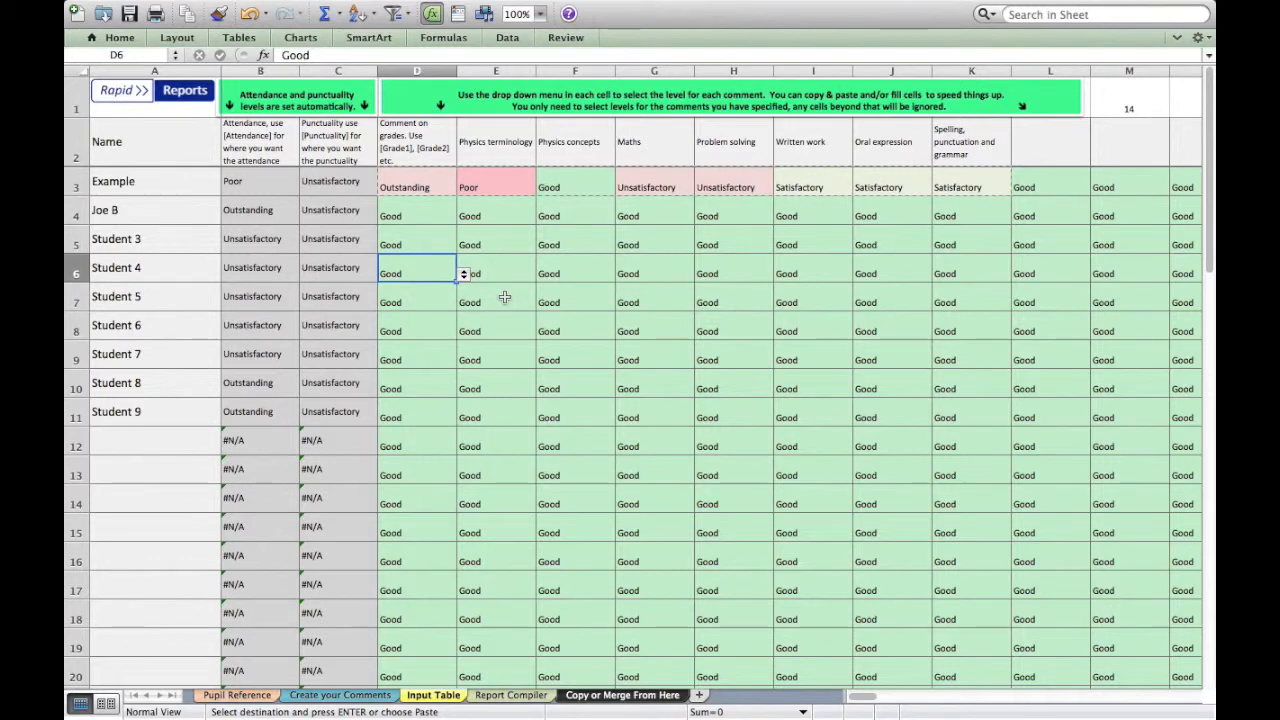
pyautogui.press('super+v')
pyautogui.click(722, 377)
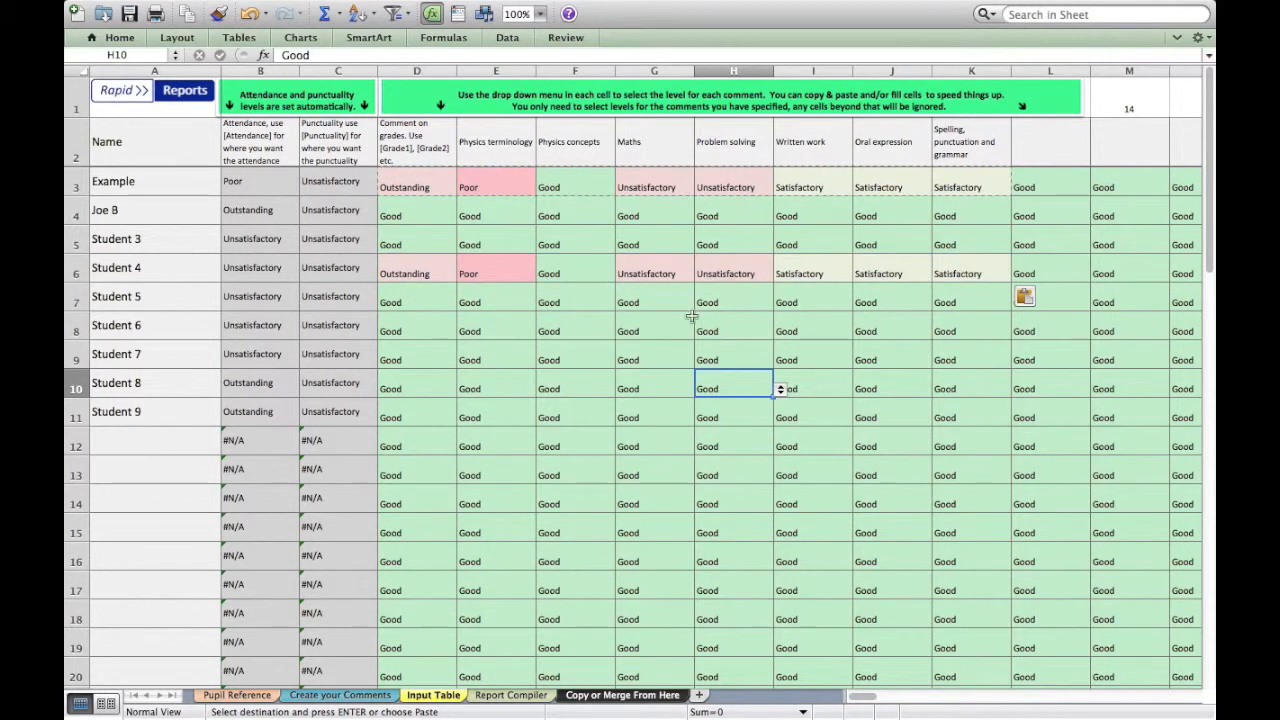
# Fill the Example pupil's Physics terminology level of Poor down the column through Student 8
pyautogui.click(512, 193)
pyautogui.moveTo(534, 194); pyautogui.dragTo(518, 387)
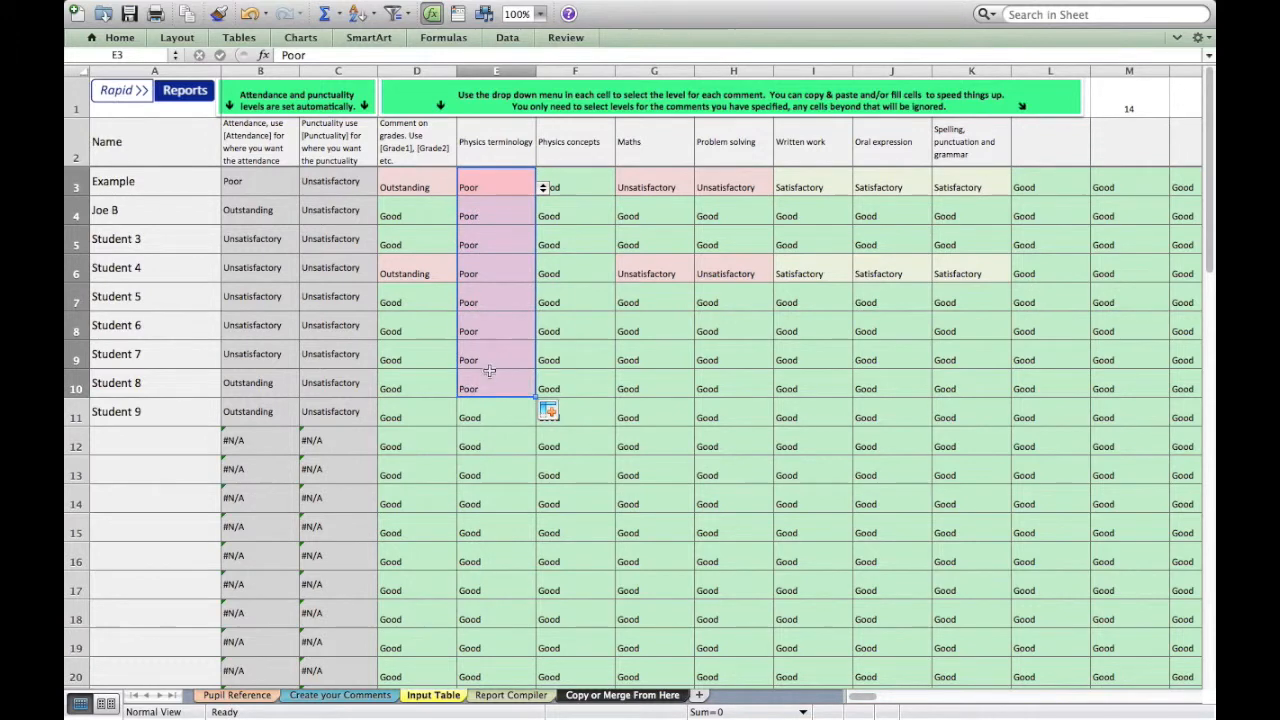
pyautogui.click(489, 375)
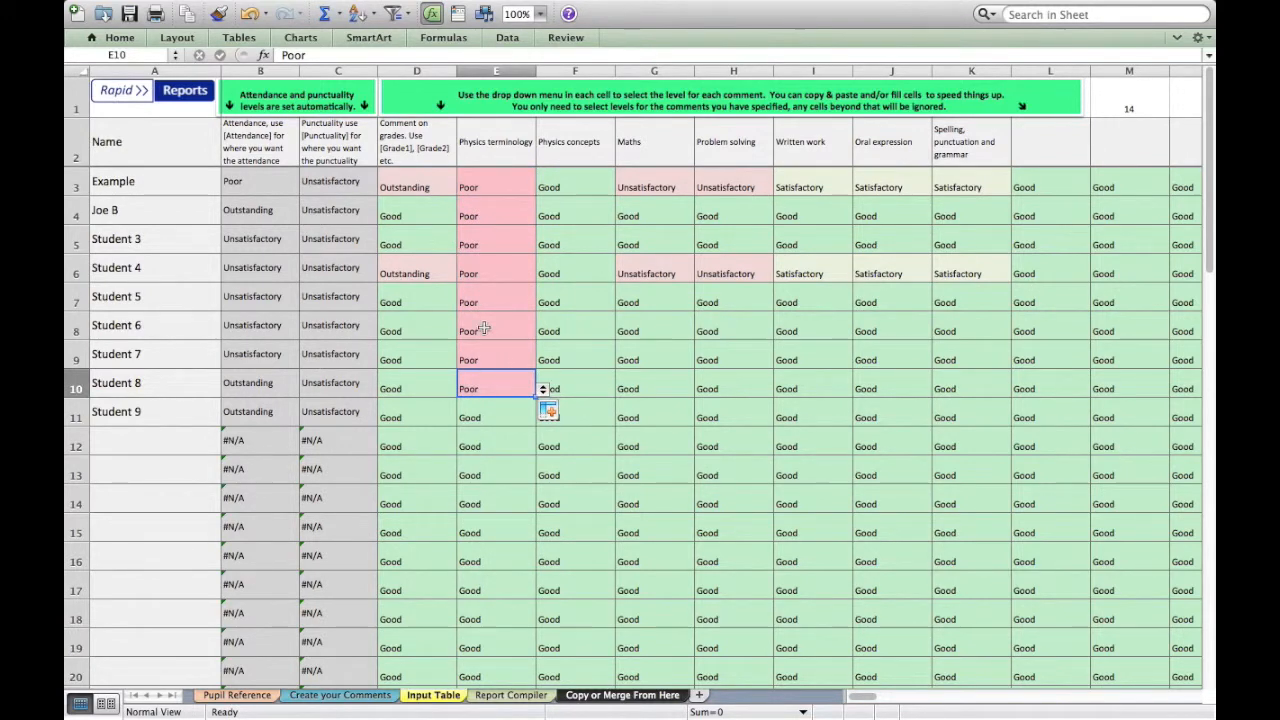